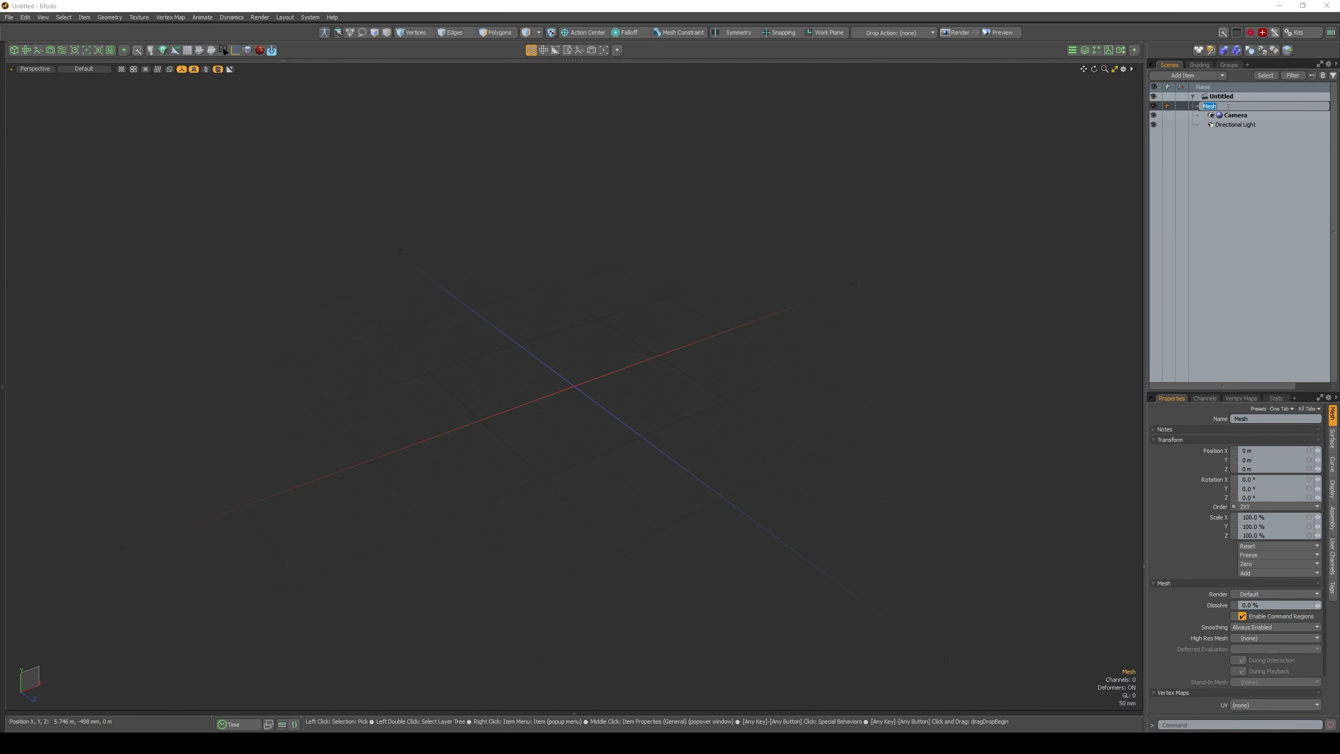
- Rename the mesh as Base Mesh and place it in a group locator named Source Mesh
{"action": "key", "text": "Return"}
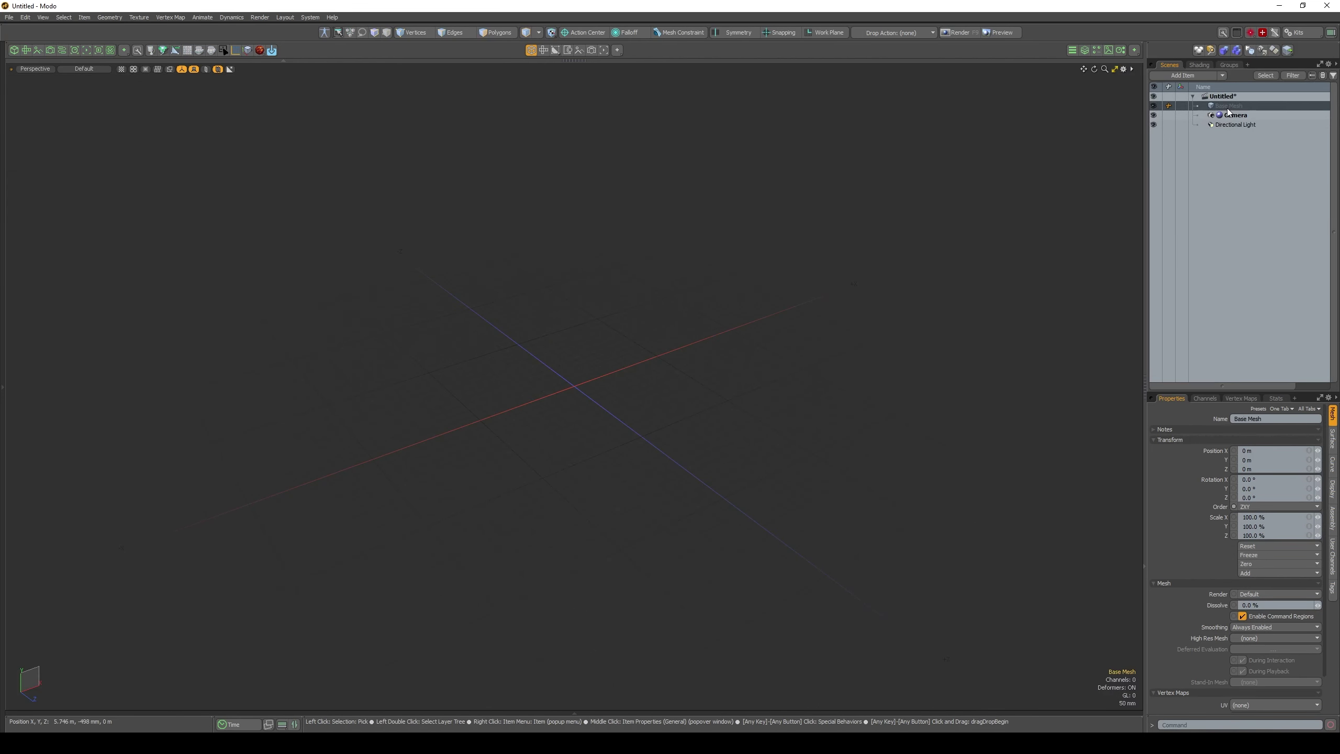
{"action": "key", "text": "ctrl+g"}
{"action": "left_click", "coordinate": [1229, 108]}
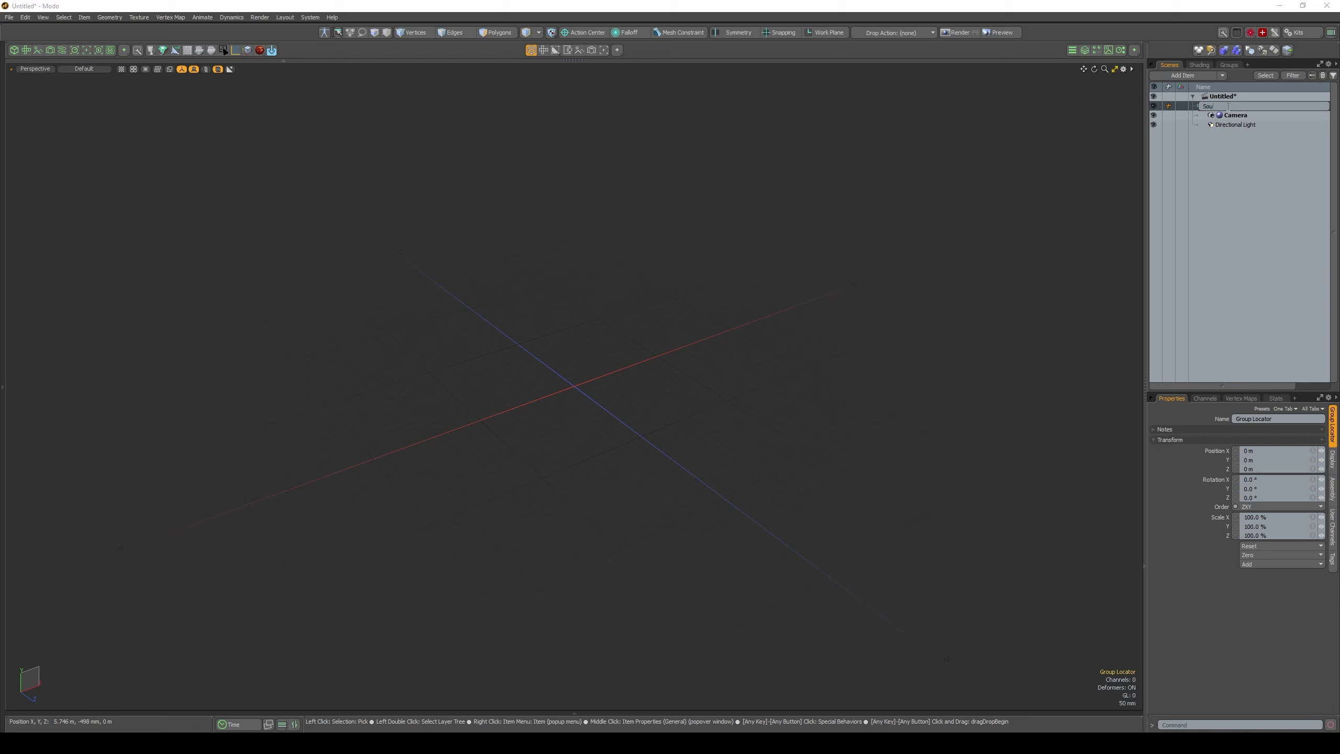
{"action": "type", "text": "h"}
{"action": "key", "text": "Return"}
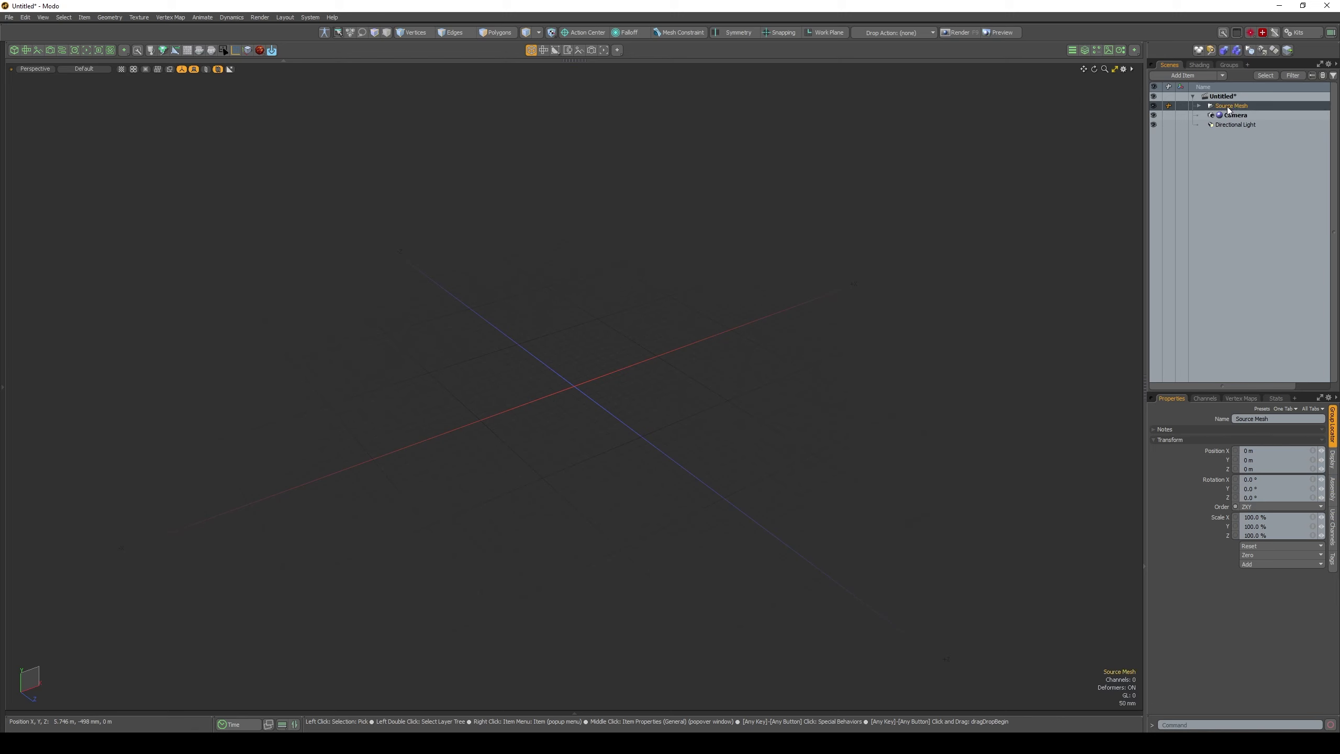
- Expand the Source Mesh group and add two new meshes named Subtract and Union
{"action": "left_click", "coordinate": [1199, 106]}
{"action": "key", "text": "n"}
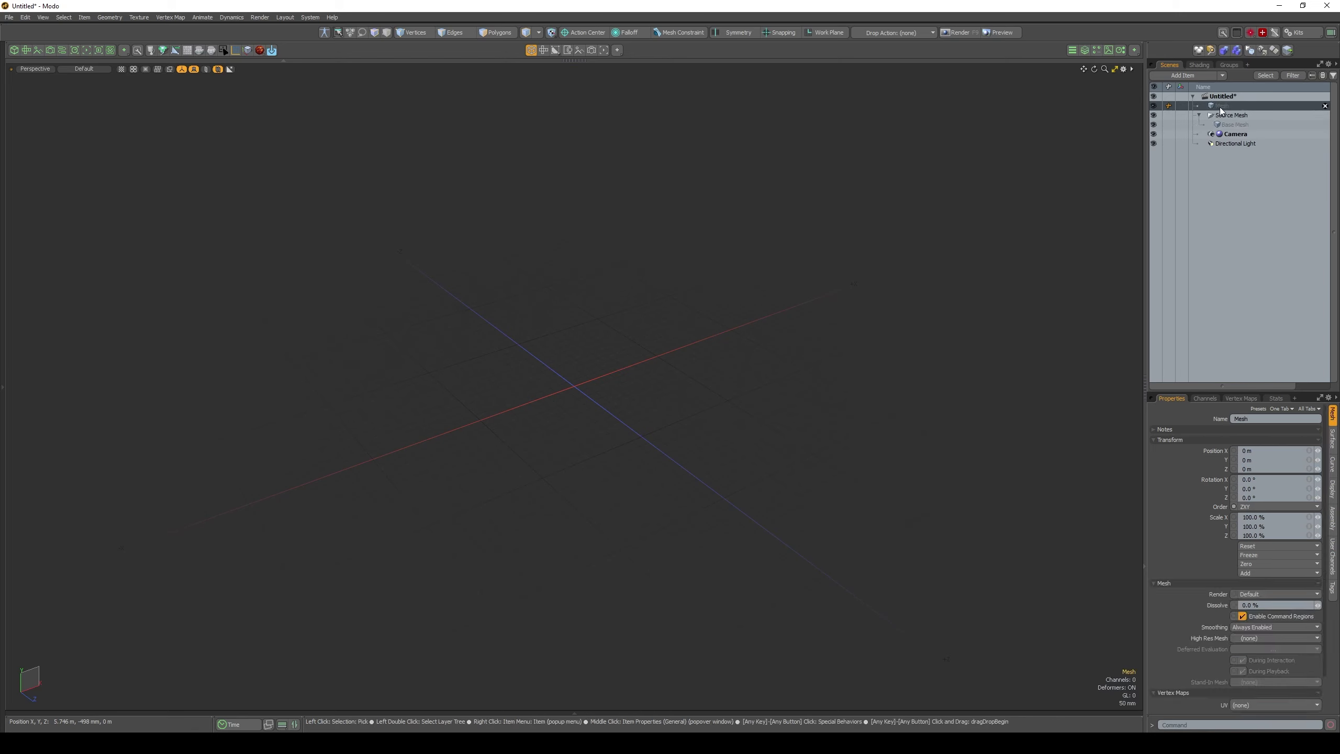
{"action": "double_click", "coordinate": [1219, 109]}
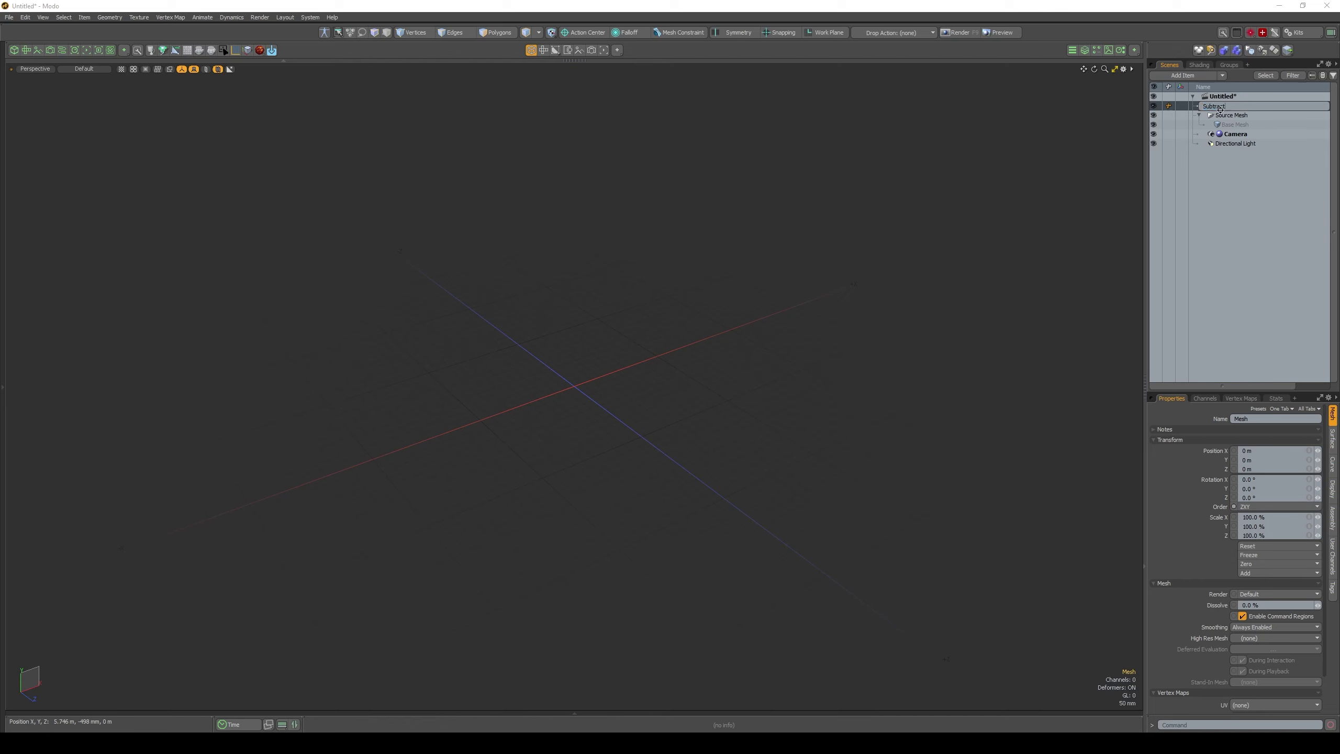
{"action": "key", "text": "Return"}
{"action": "key", "text": "n"}
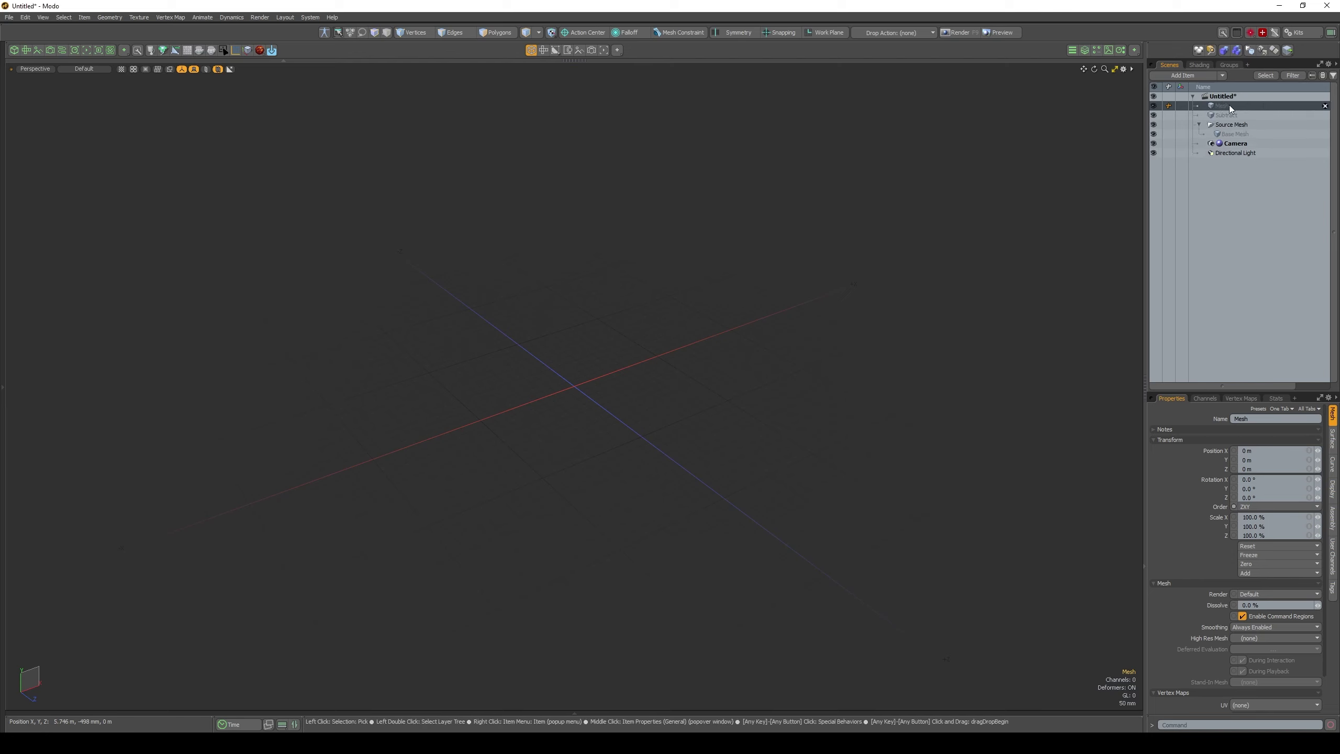
{"action": "type", "text": "Union"}
{"action": "key", "text": "Return"}
- Group the Union and Subtract meshes under a group locator named Boolean
{"action": "left_click", "coordinate": [1229, 115], "text": "shift"}
{"action": "key", "text": "ctrl+g"}
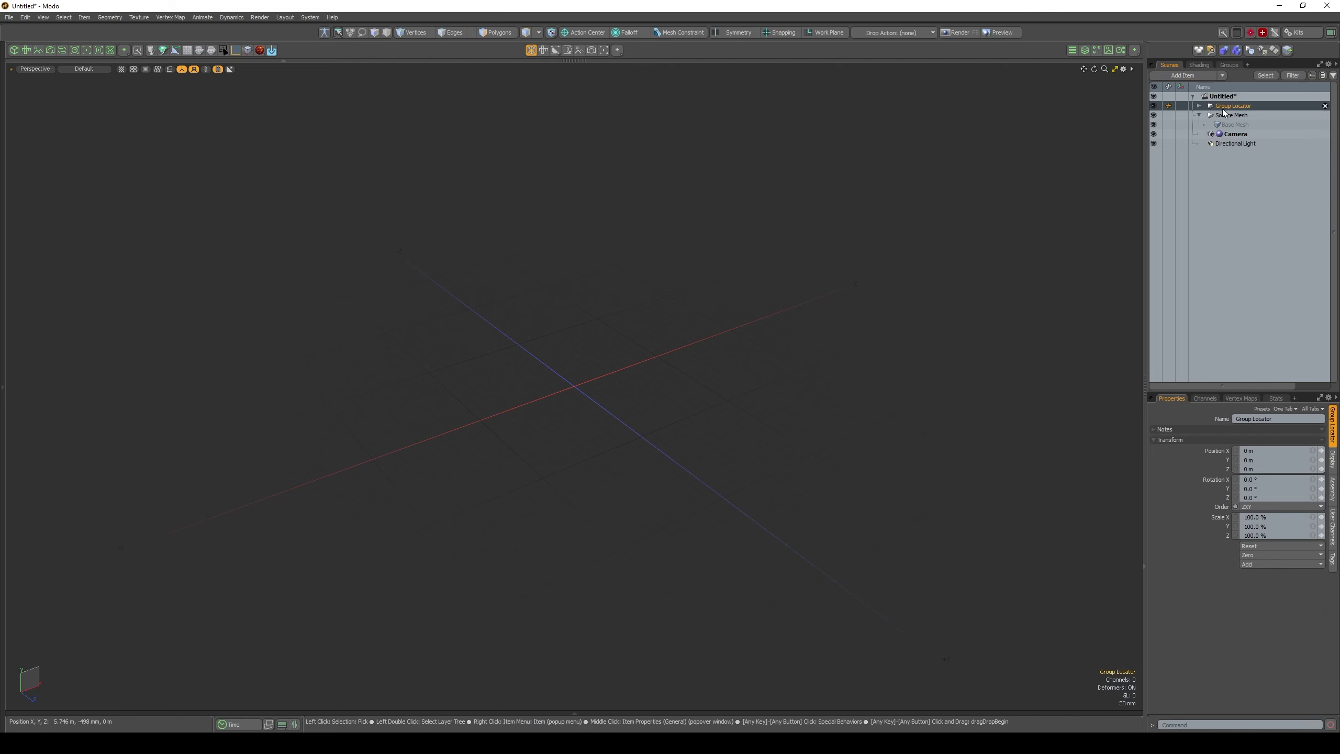
{"action": "type", "text": "Boolea"}
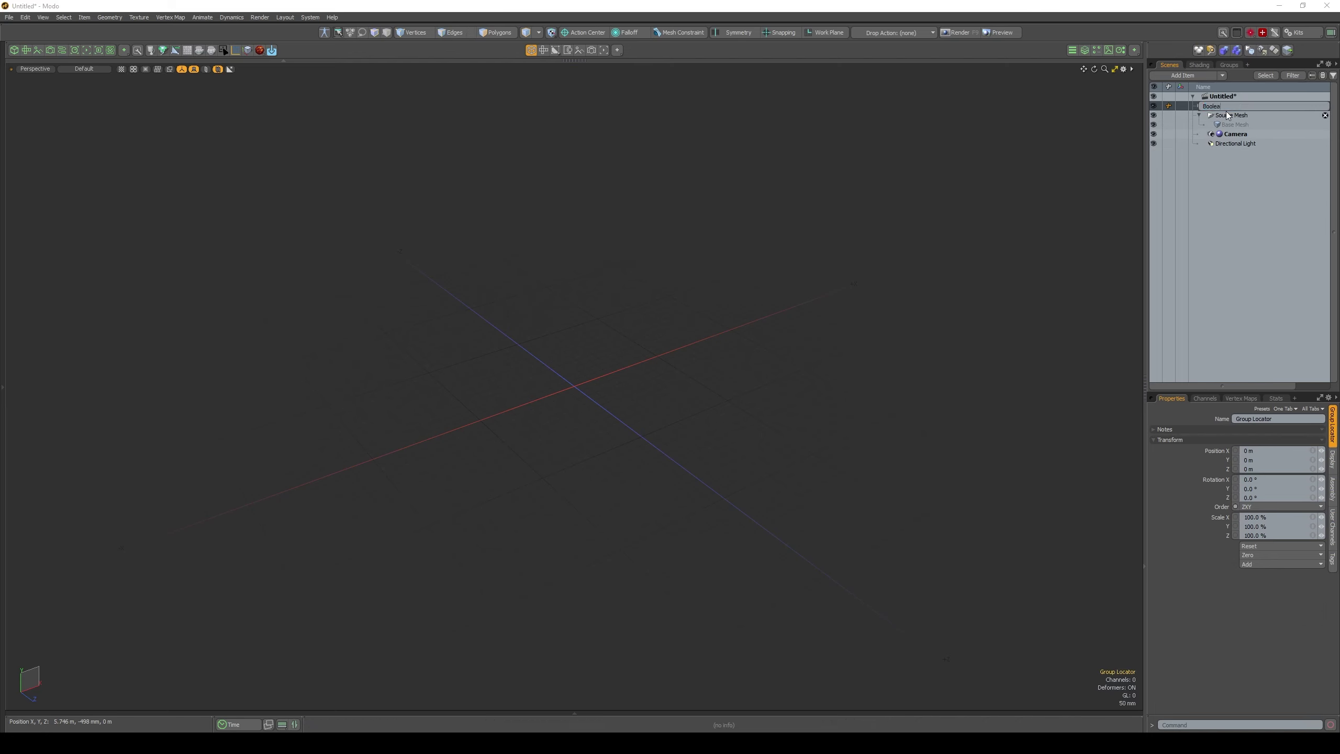
{"action": "type", "text": "n"}
{"action": "key", "text": "Return"}
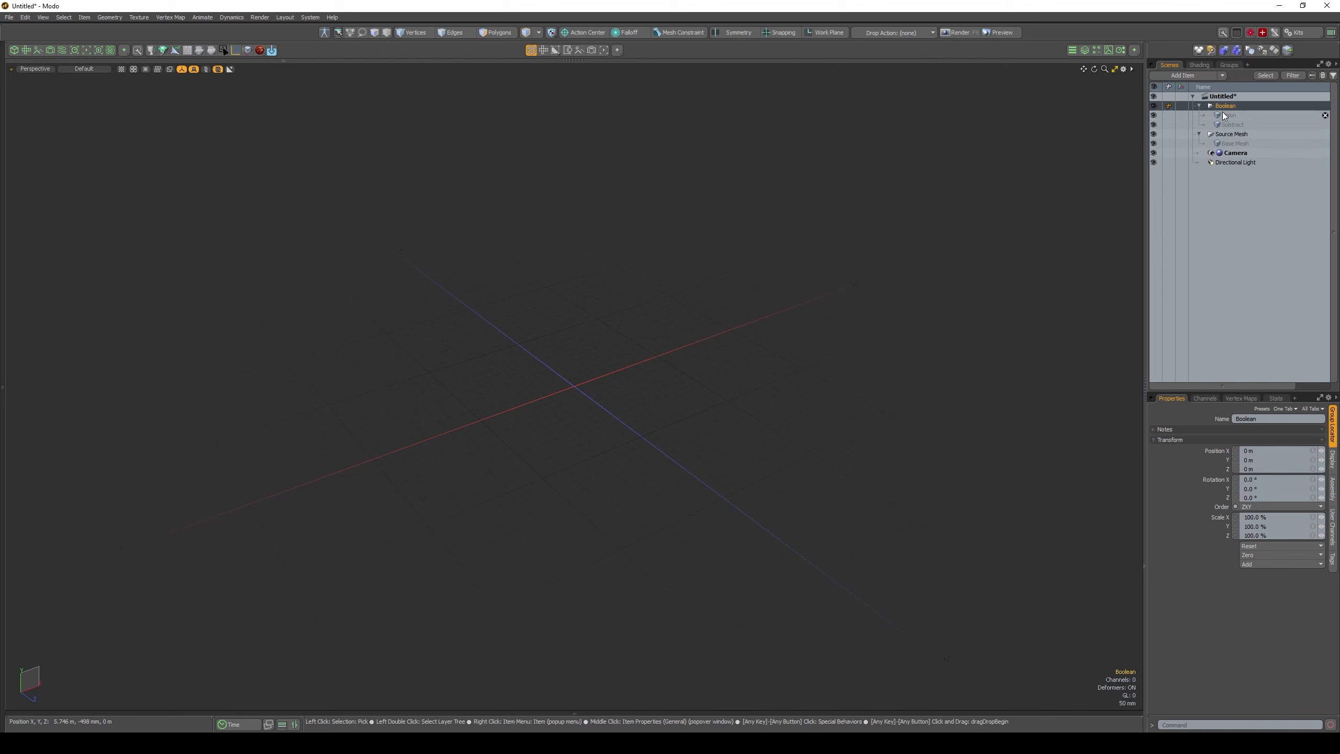
- Add two more meshes named Merge Subtract and Merge Union
{"action": "type", "text": "n"}
{"action": "type", "text": "Mer"}
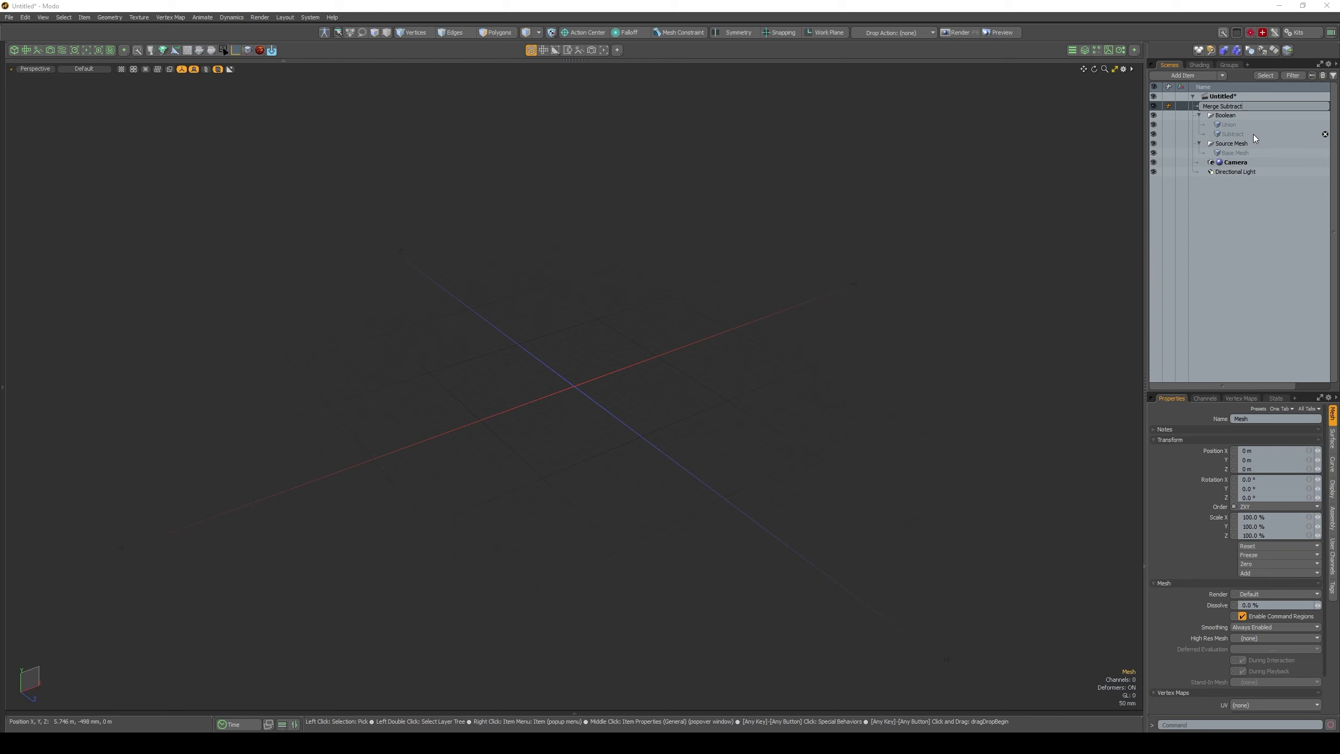
{"action": "type", "text": "ge Subtract"}
{"action": "key", "text": "Return"}
{"action": "key", "text": "n"}
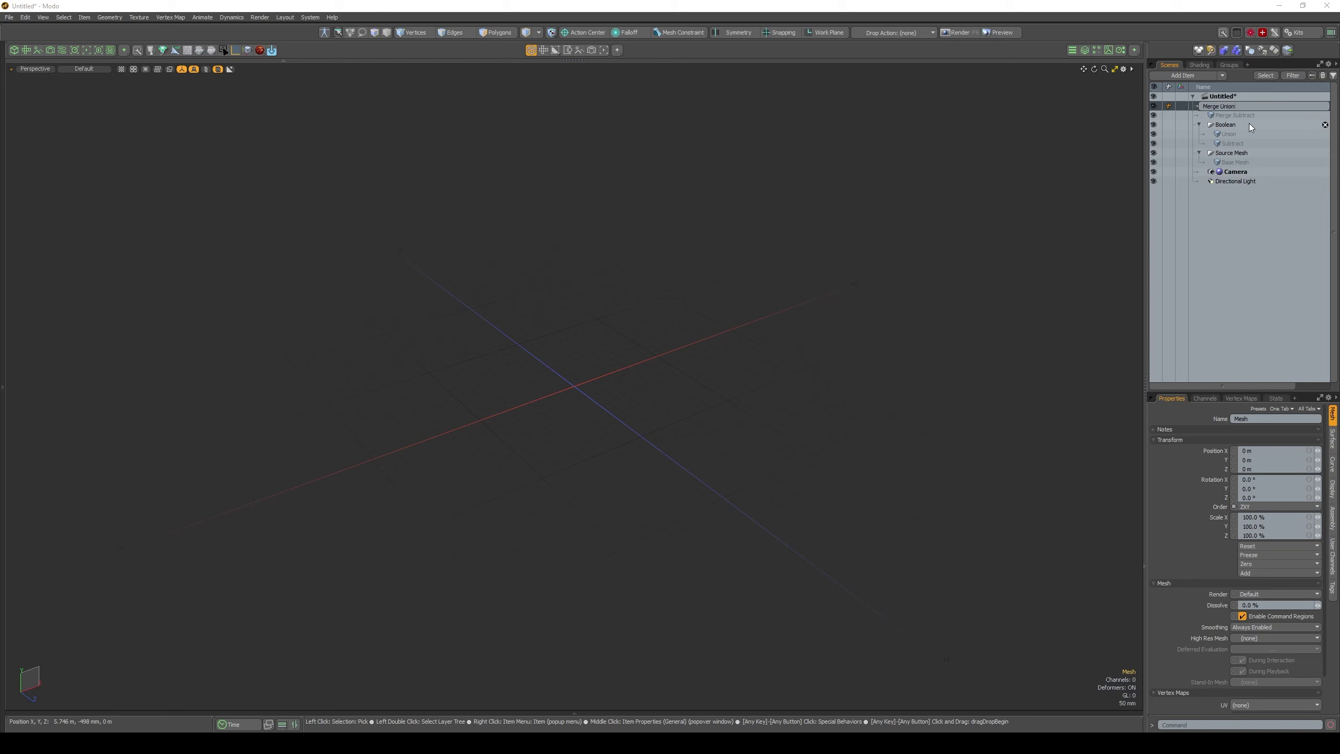
{"action": "key", "text": "Return"}
- Add another new mesh and name it Merge Mesh
{"action": "key", "text": "n"}
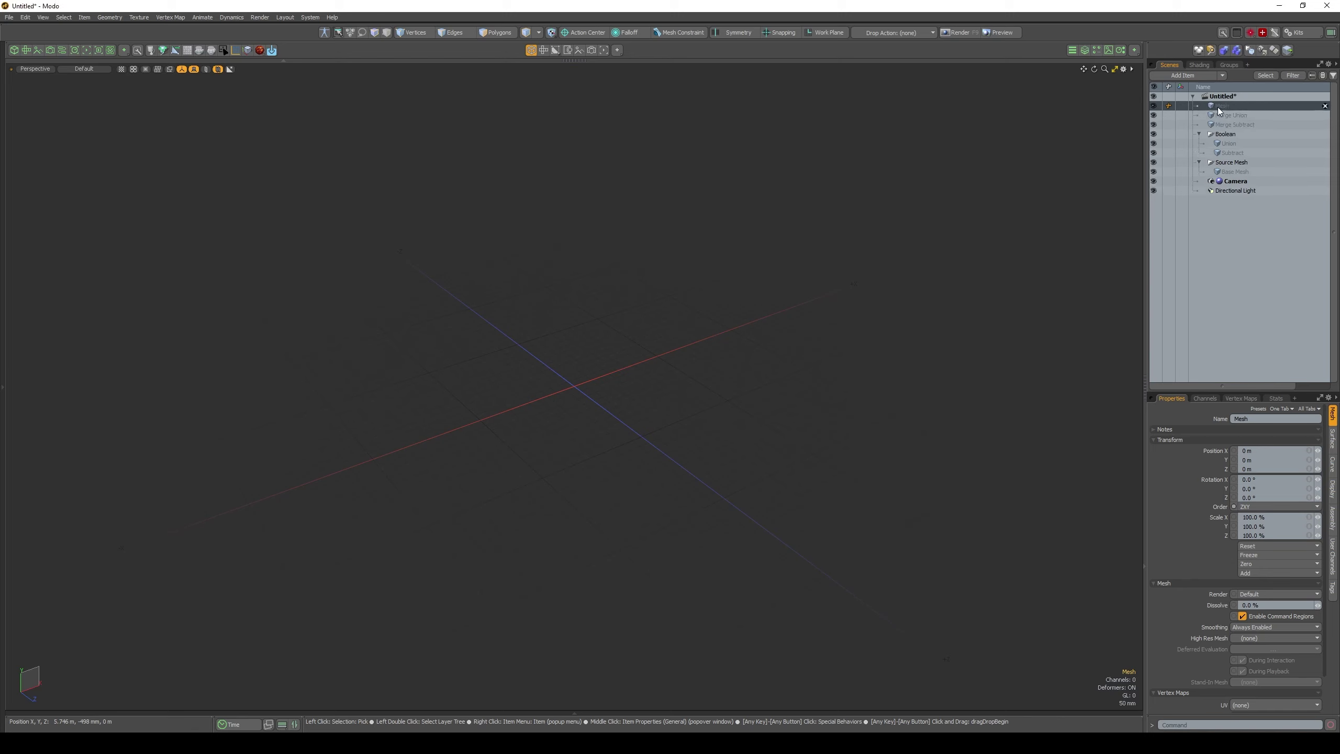
{"action": "double_click", "coordinate": [1220, 107]}
{"action": "type", "text": "Merge Mesh"}
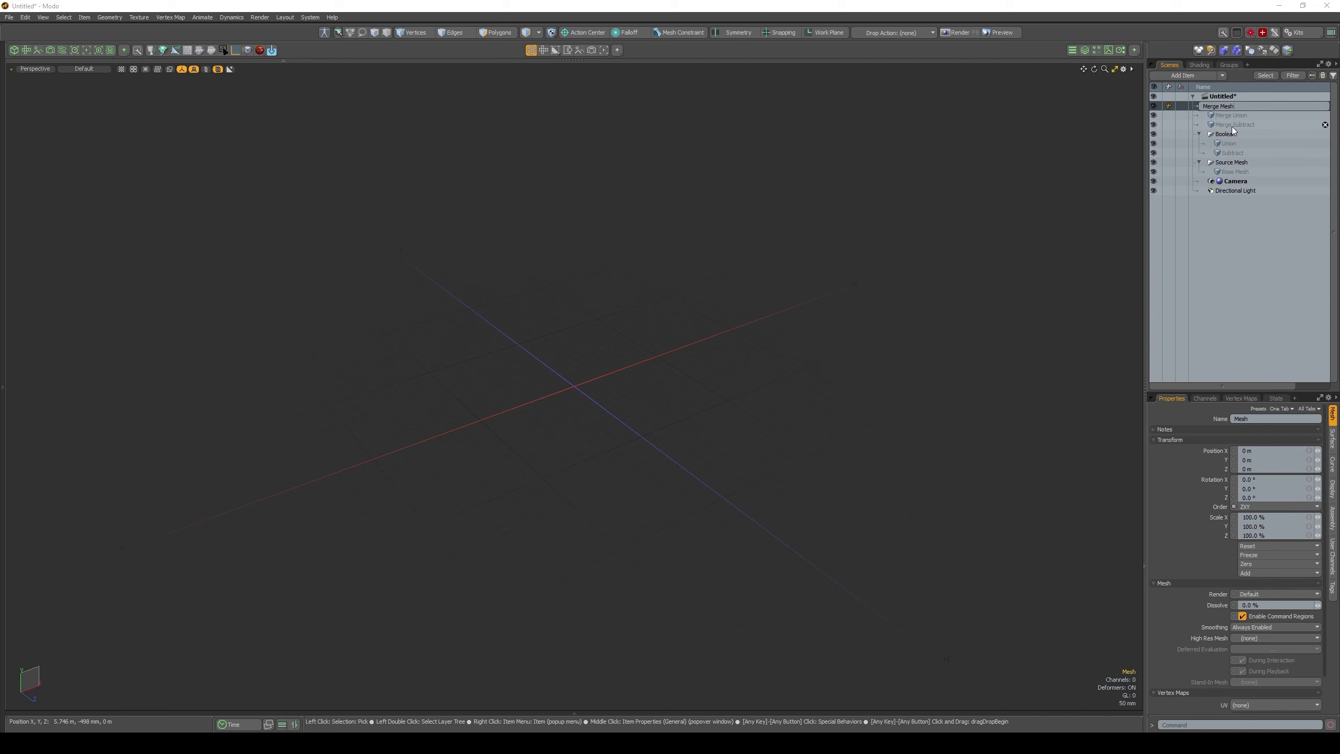
{"action": "key", "text": "Return"}
- Create a large cube in the Base Mesh item
{"action": "left_click", "coordinate": [1235, 172]}
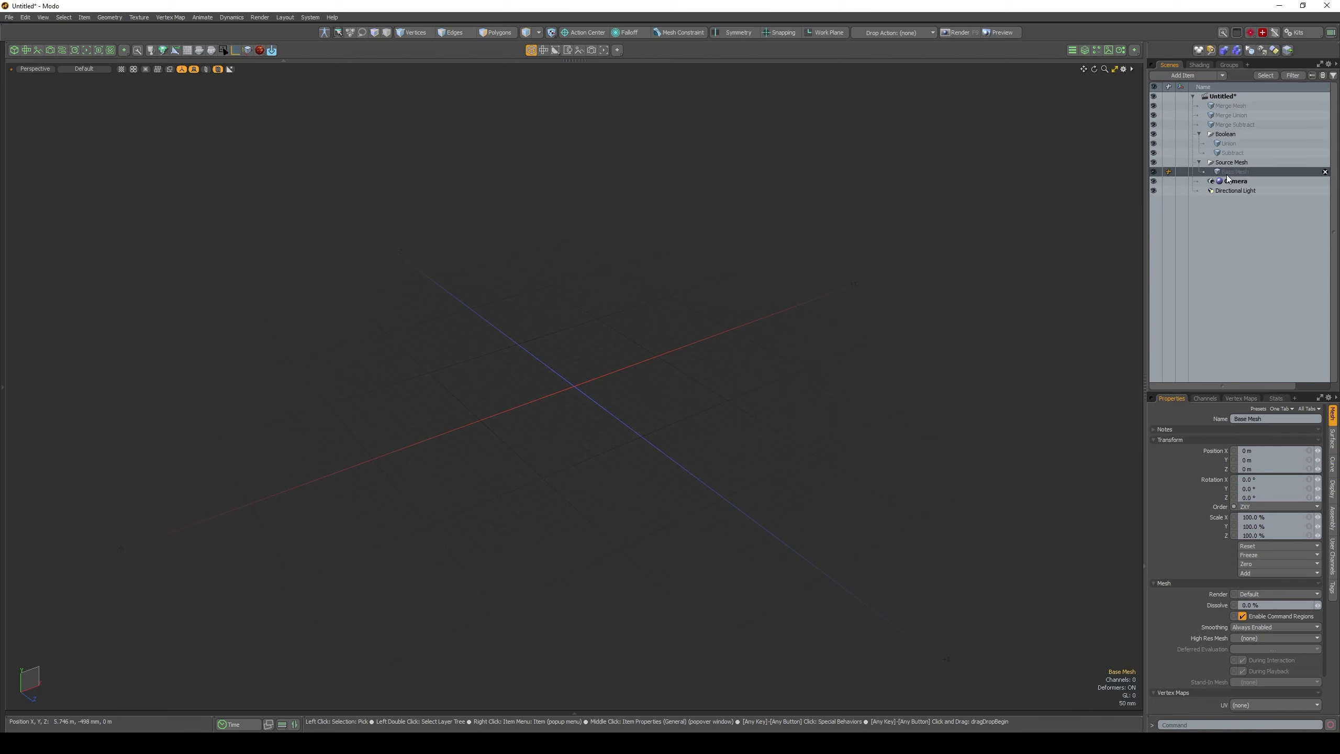
{"action": "key", "text": "alt+d"}
{"action": "left_click", "coordinate": [638, 346]}
{"action": "left_click_drag", "start_coordinate": [578, 365], "coordinate": [699, 365], "text": "ctrl+shift"}
{"action": "key", "text": "q"}
- Select all polygons of the base cube and center it at the origin
{"action": "key", "text": "3"}
{"action": "double_click", "coordinate": [635, 386]}
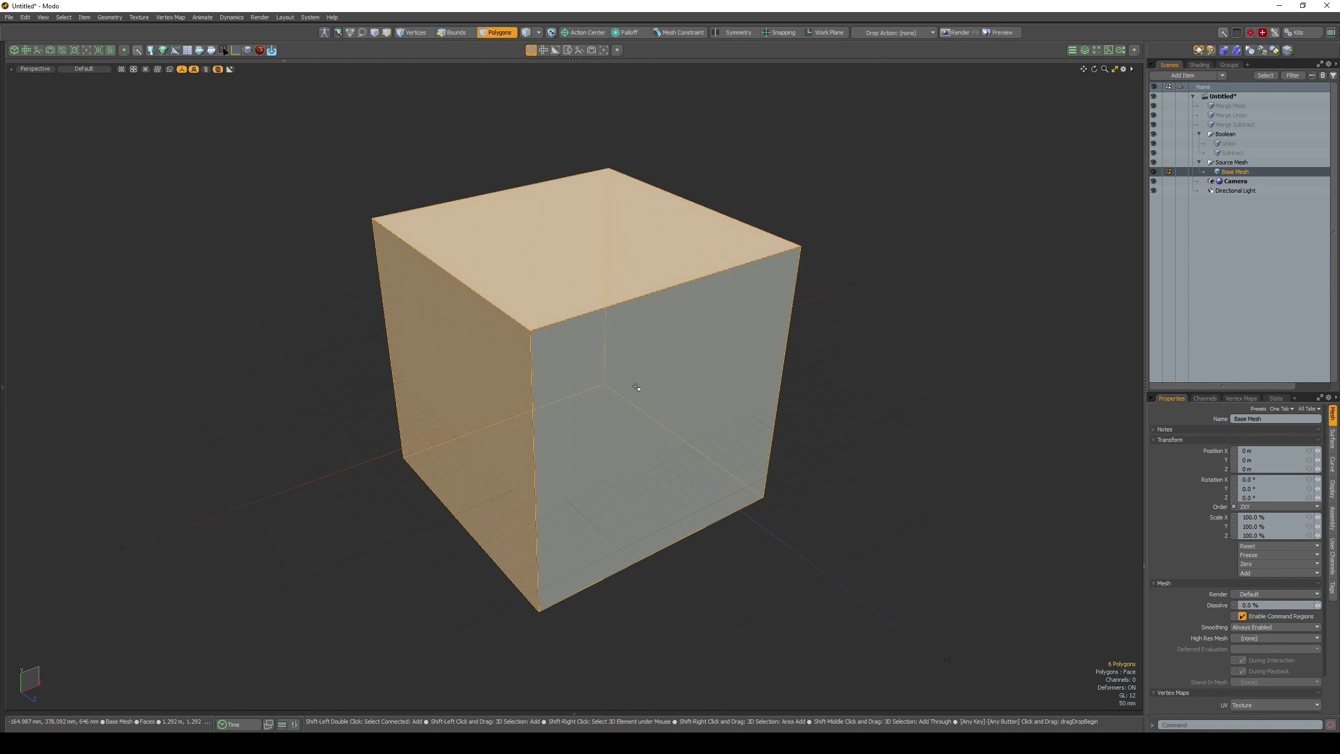
{"action": "key", "text": "alt+c"}
{"action": "left_click", "coordinate": [635, 341]}
{"action": "left_click_drag", "start_coordinate": [605, 361], "coordinate": [626, 362], "text": "alt"}
{"action": "left_click_drag", "start_coordinate": [627, 362], "coordinate": [625, 334], "text": "alt+shift"}
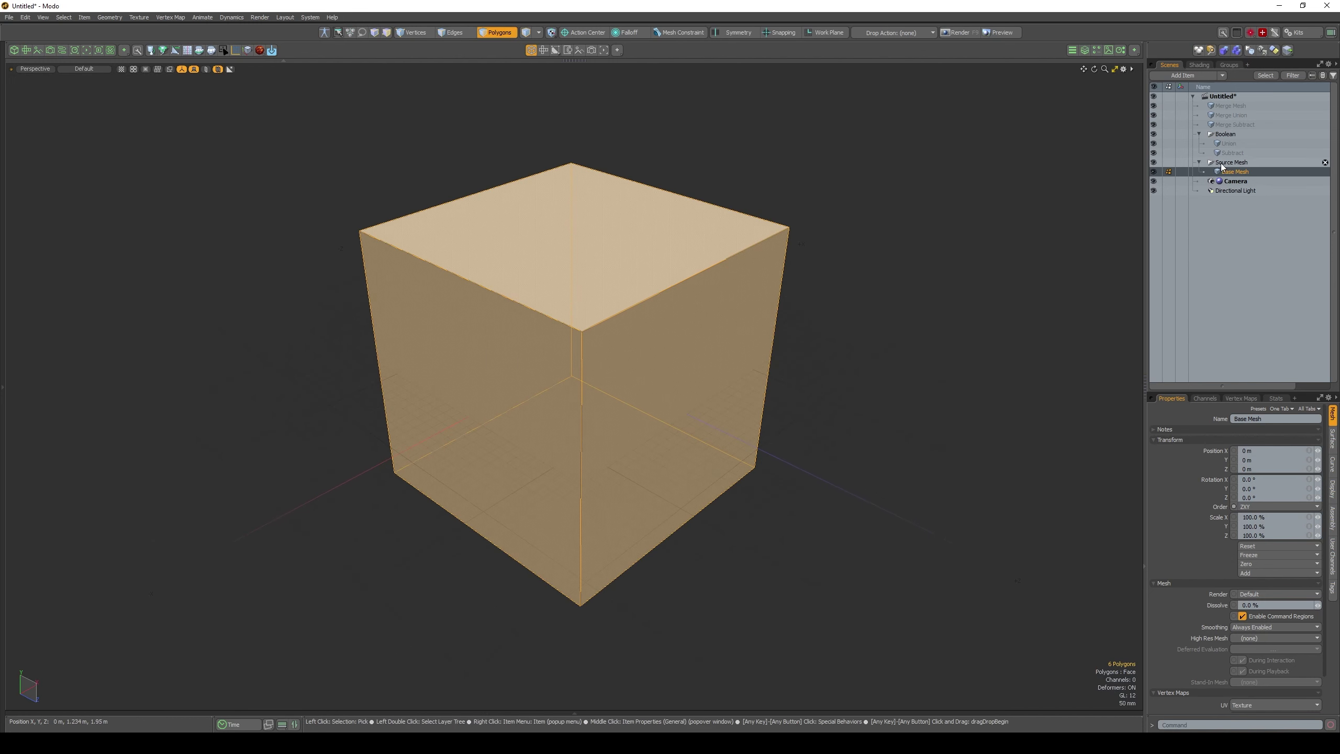
- Create a smaller cube in the Subtract mesh and move it 822 mm in Y and -310 mm in Z to overlap the base cube's upper edge
{"action": "left_click", "coordinate": [1233, 153]}
{"action": "key", "text": "shift+space"}
{"action": "left_click", "coordinate": [697, 351]}
{"action": "left_click_drag", "start_coordinate": [702, 423], "coordinate": [737, 241]}
{"action": "key", "text": "q"}
{"action": "double_click", "coordinate": [733, 455]}
{"action": "key", "text": "w"}
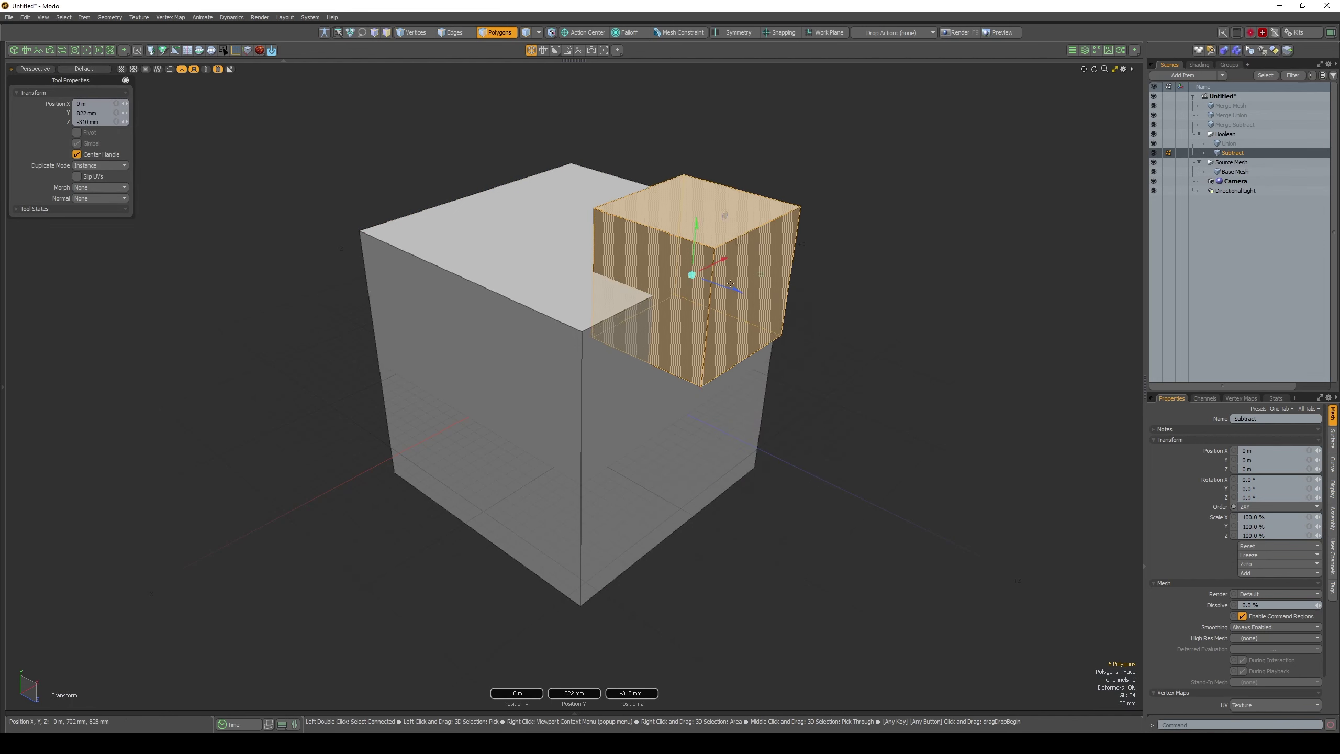
- Create a small cube in the Union mesh at the base cube's upper corner and place a duplicate offset 48, -182 and 272 mm in XYZ
{"action": "left_click", "coordinate": [1275, 154]}
{"action": "left_click", "coordinate": [1229, 144]}
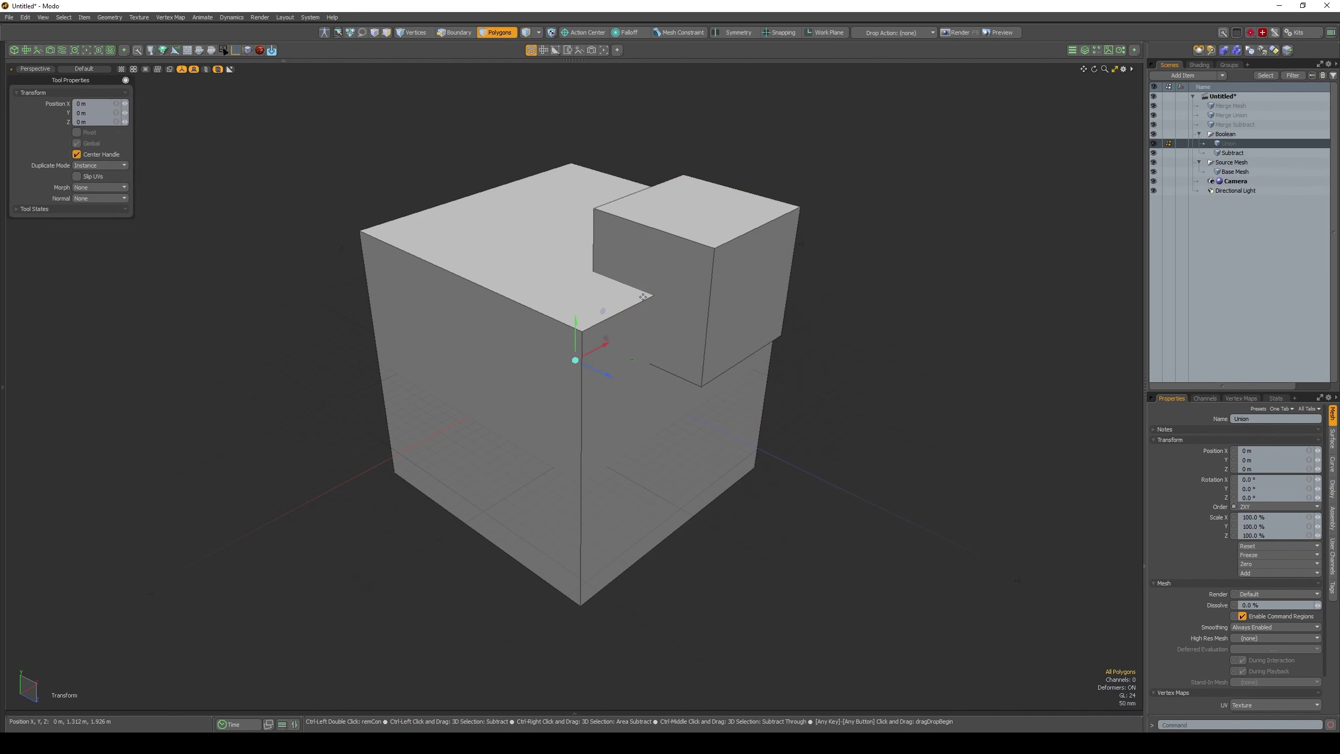
{"action": "left_click_drag", "start_coordinate": [761, 275], "coordinate": [425, 272]}
{"action": "key", "text": "r"}
{"action": "key", "text": "w"}
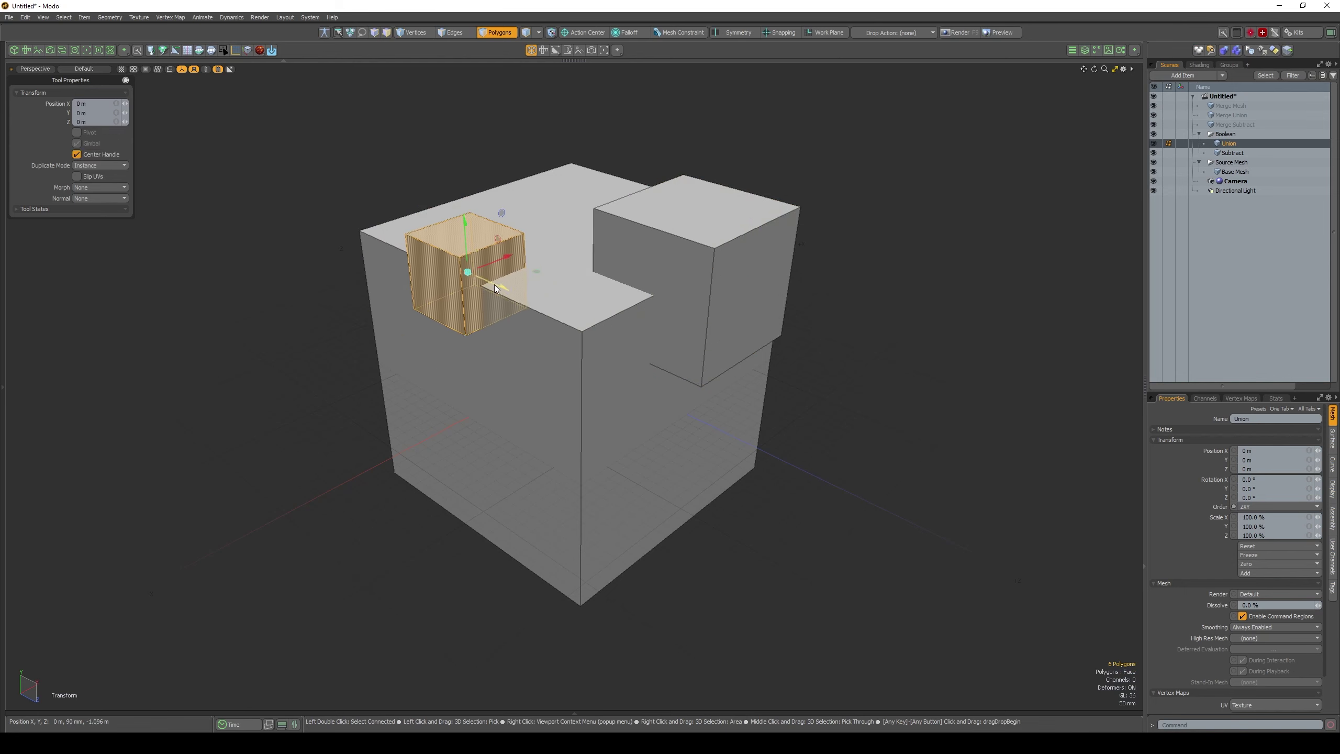
{"action": "left_click_drag", "start_coordinate": [502, 290], "coordinate": [471, 274]}
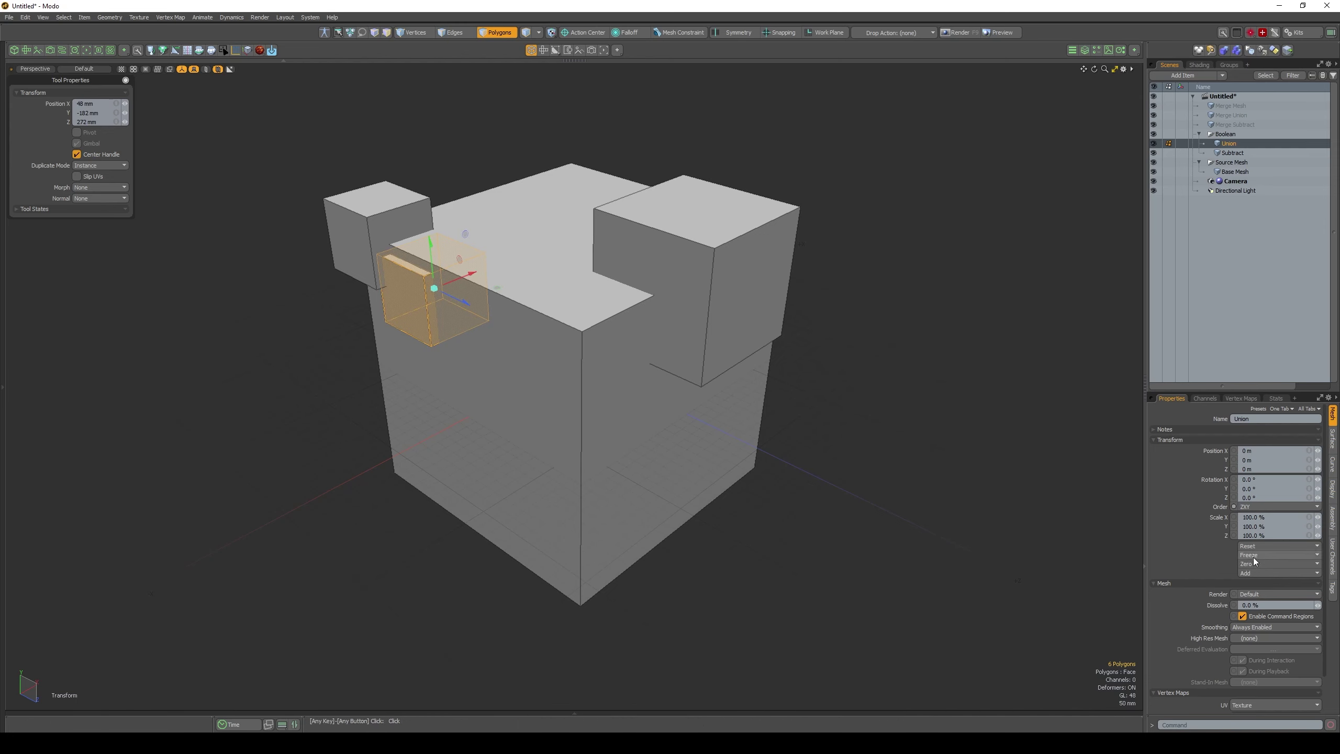
- Add draw options to the Union mesh and set its draw style to Wireframe
{"action": "left_click", "coordinate": [1333, 491]}
{"action": "left_click", "coordinate": [1278, 519]}
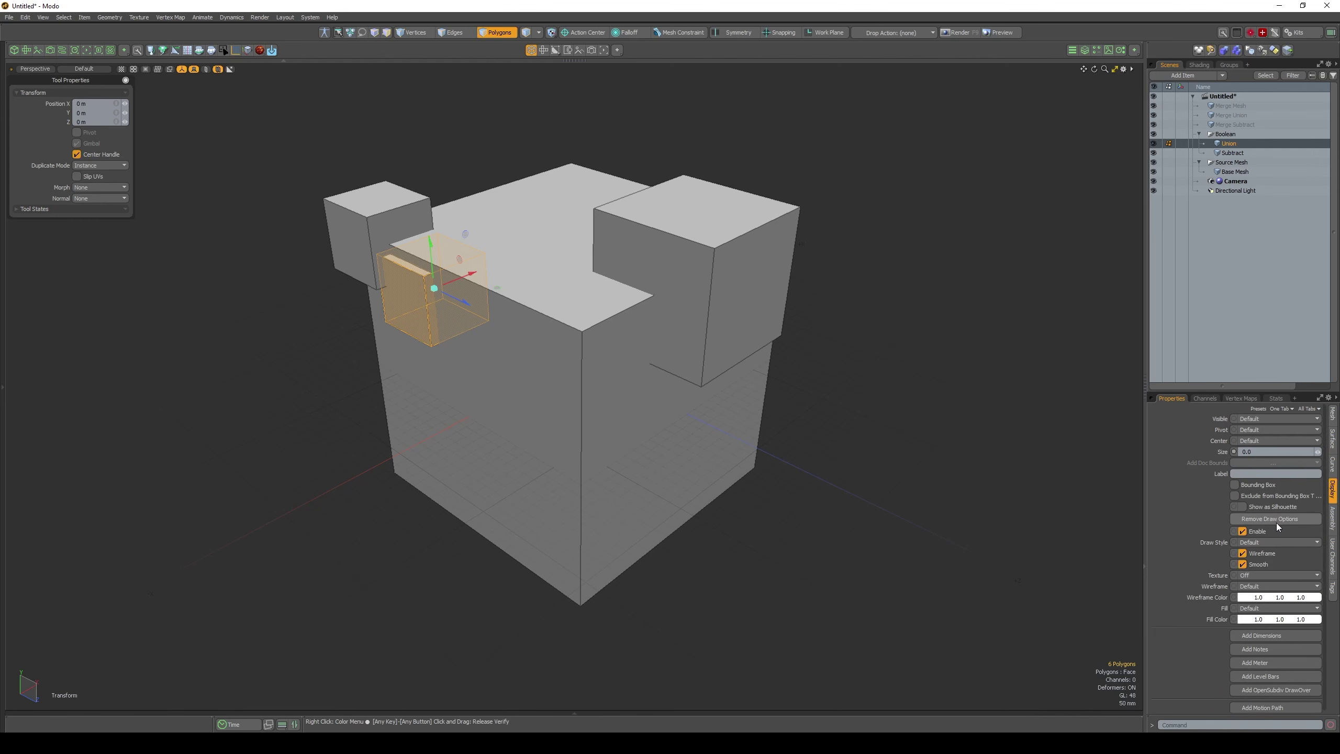
{"action": "left_click", "coordinate": [1267, 542]}
{"action": "left_click", "coordinate": [1262, 551]}
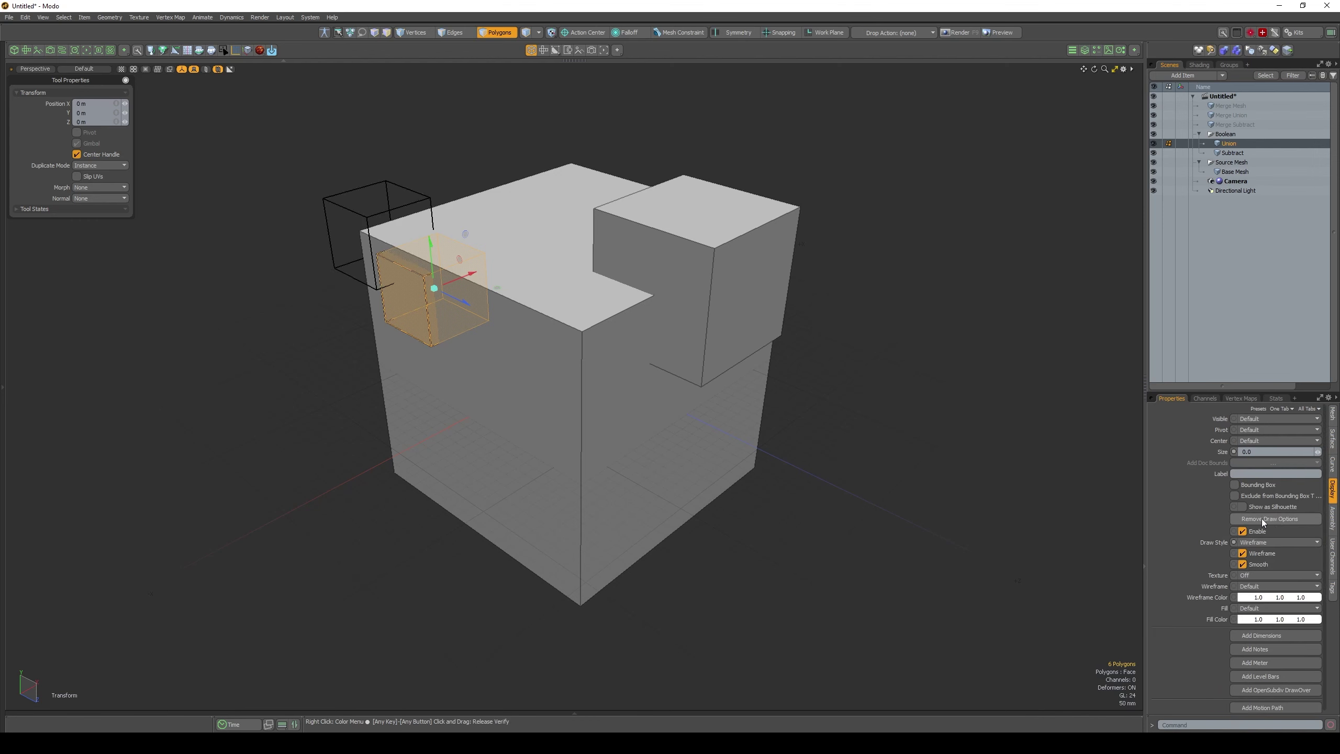
- Give the Subtract mesh draw options with the Wireframe draw style
{"action": "left_click", "coordinate": [1233, 153]}
{"action": "left_click", "coordinate": [1266, 519]}
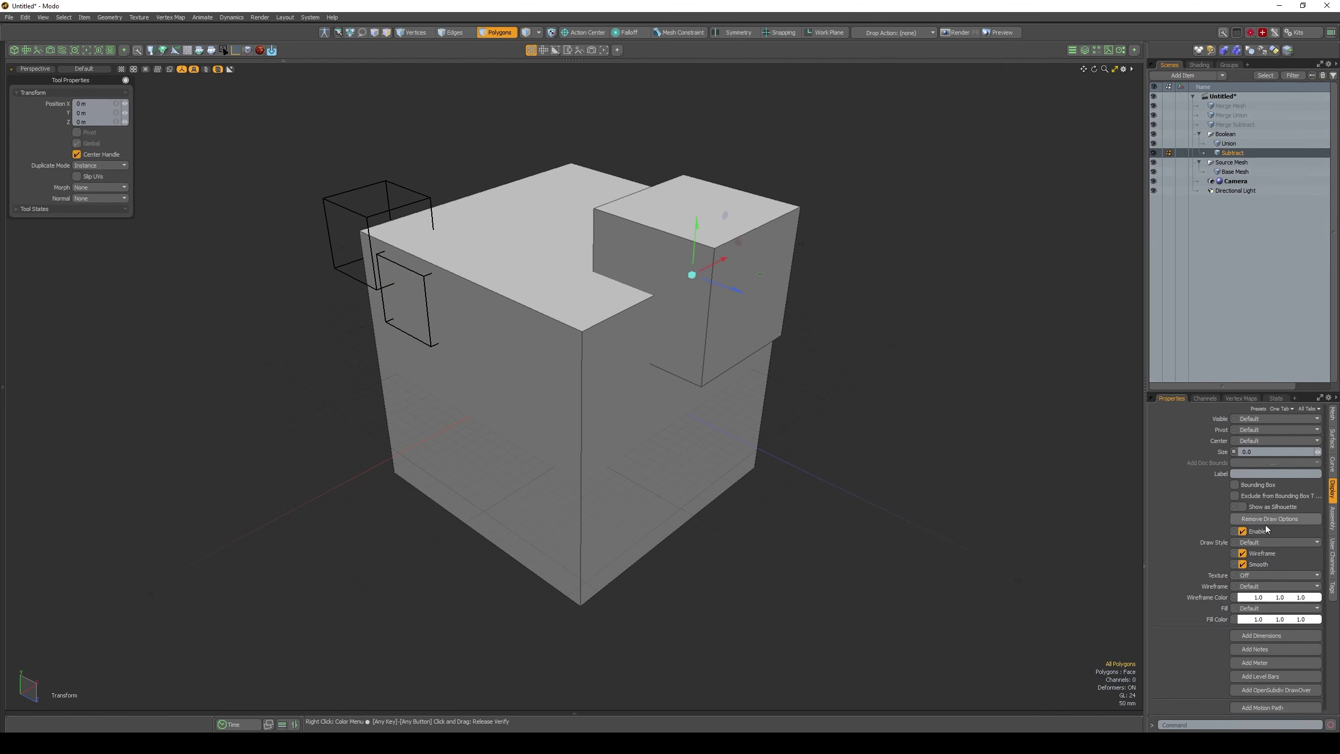
{"action": "left_click", "coordinate": [1262, 543]}
{"action": "left_click", "coordinate": [1261, 549]}
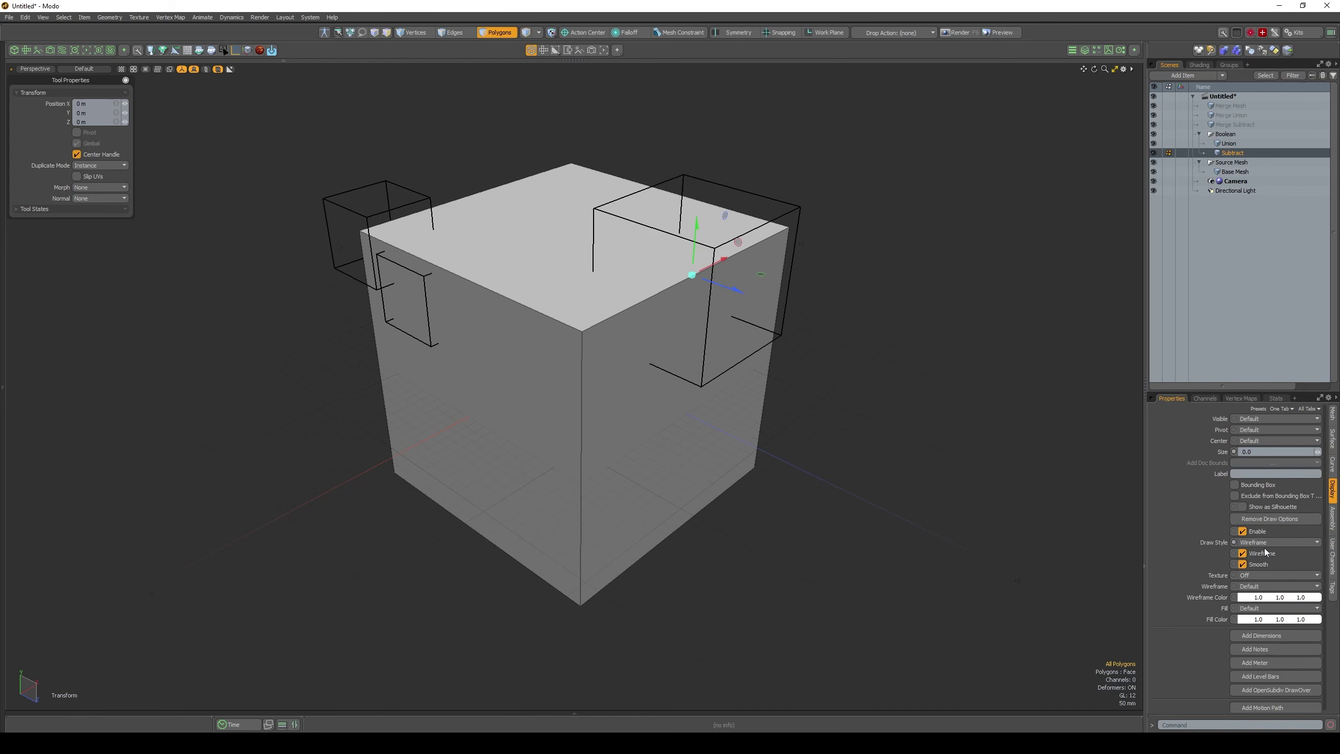
- Select the Merge Subtract mesh and open a Mesh Ops list alongside the scene lists
{"action": "left_click", "coordinate": [1238, 125]}
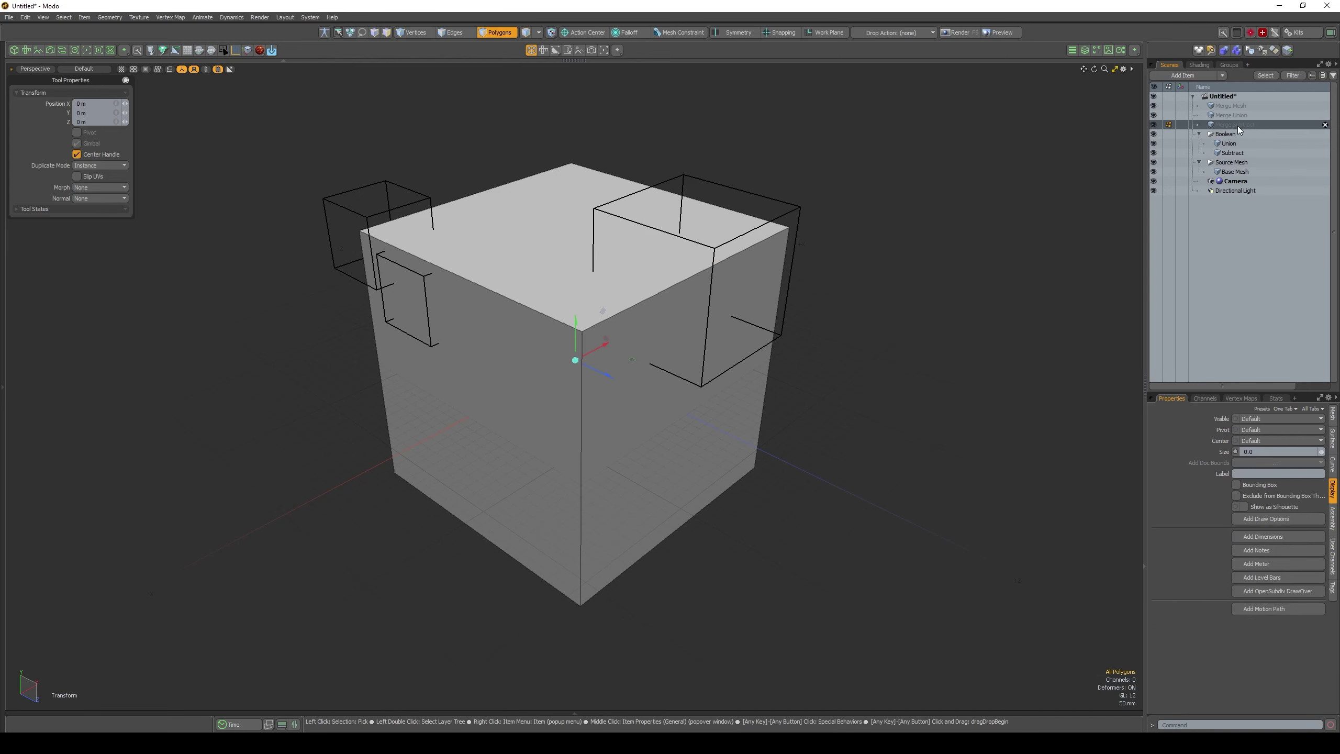
{"action": "left_click", "coordinate": [1248, 65]}
{"action": "mouse_move", "coordinate": [1254, 85]}
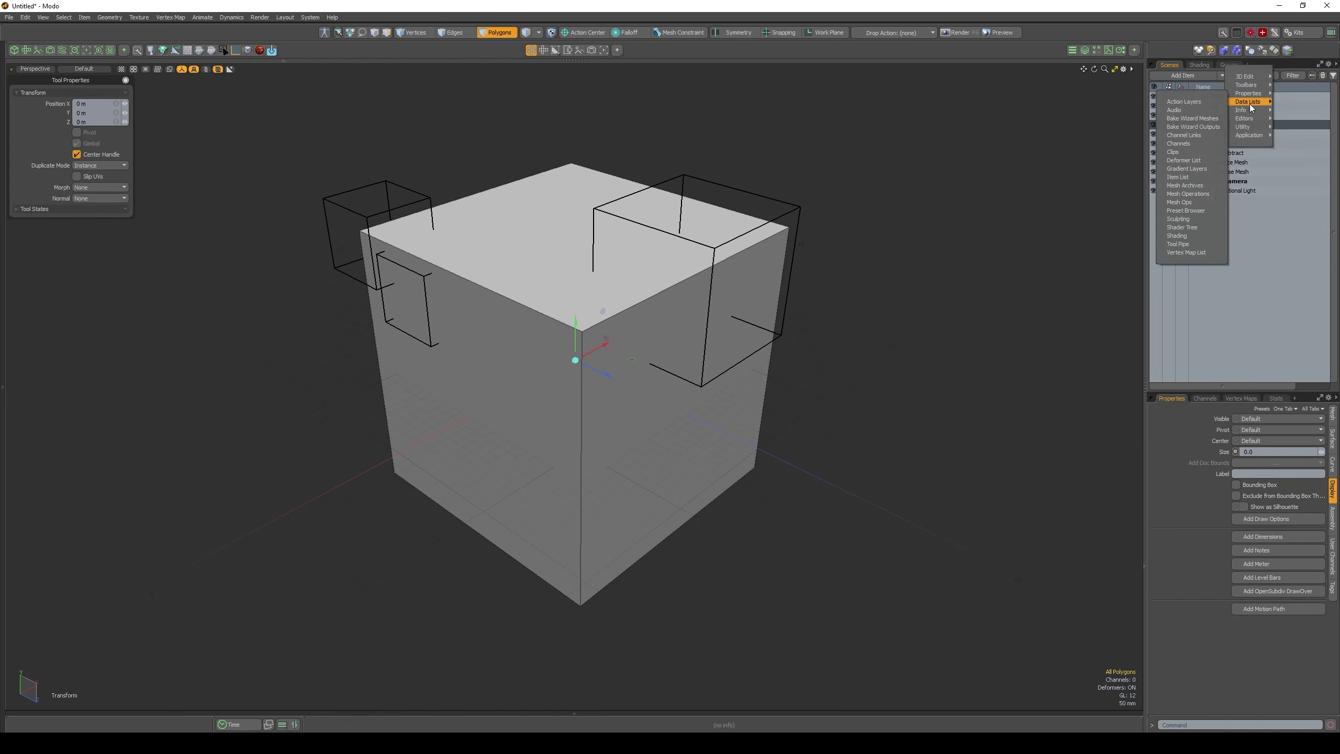
{"action": "left_click", "coordinate": [1189, 202]}
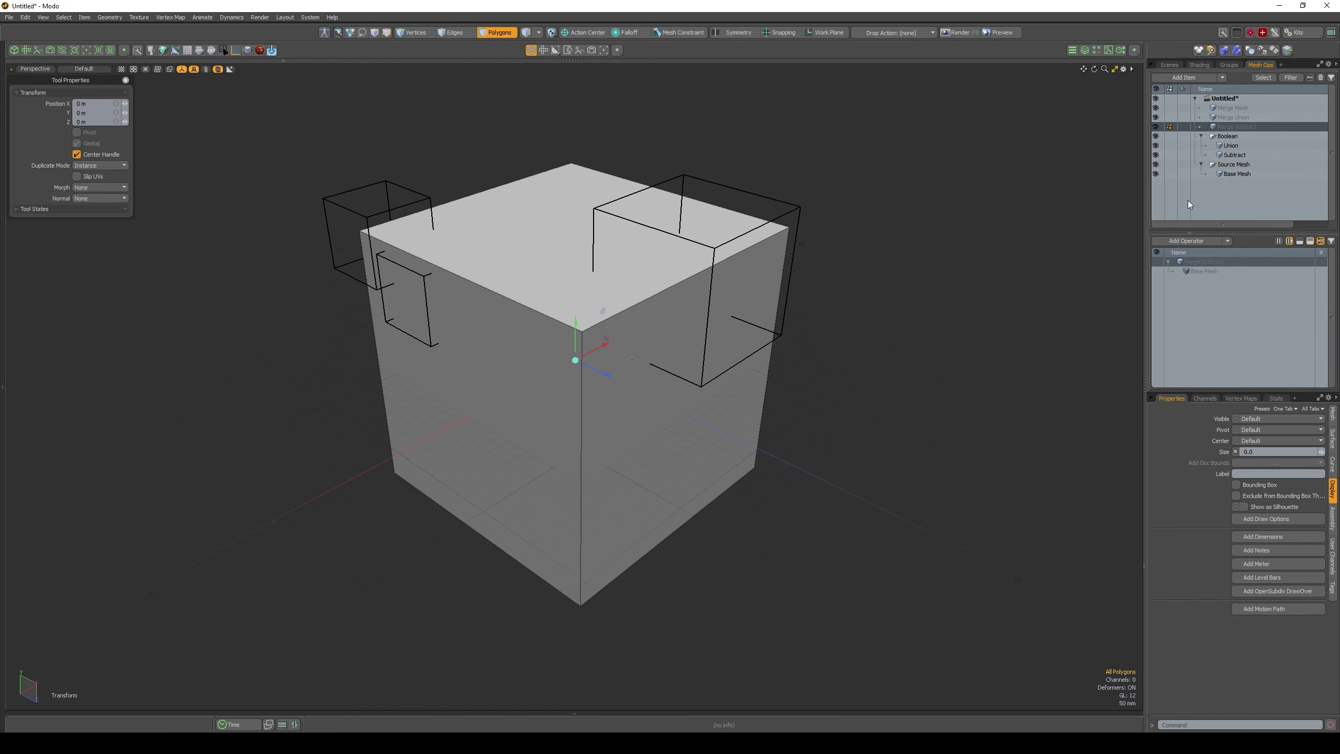
- Add a Merge Meshes operation to Merge Subtract and assign the existing Subtract mesh as its source
{"action": "left_click", "coordinate": [1188, 241]}
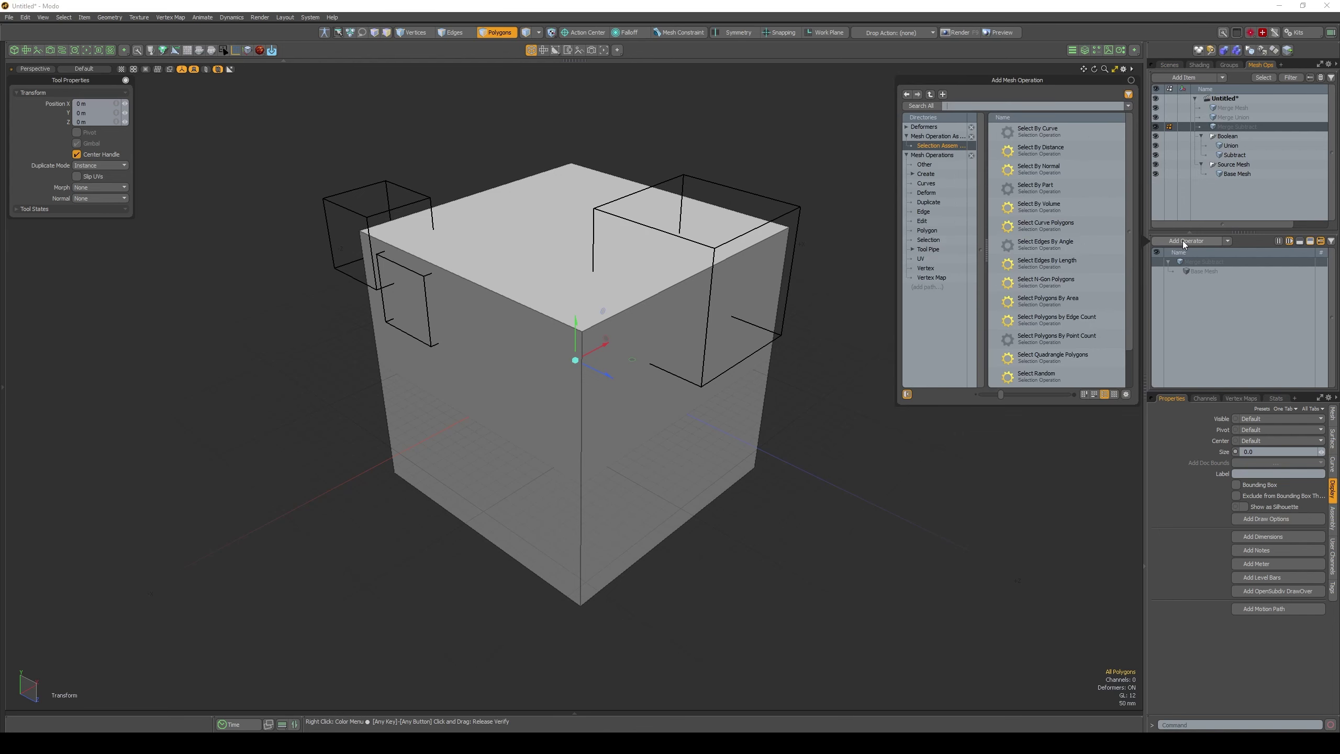
{"action": "type", "text": "merge"}
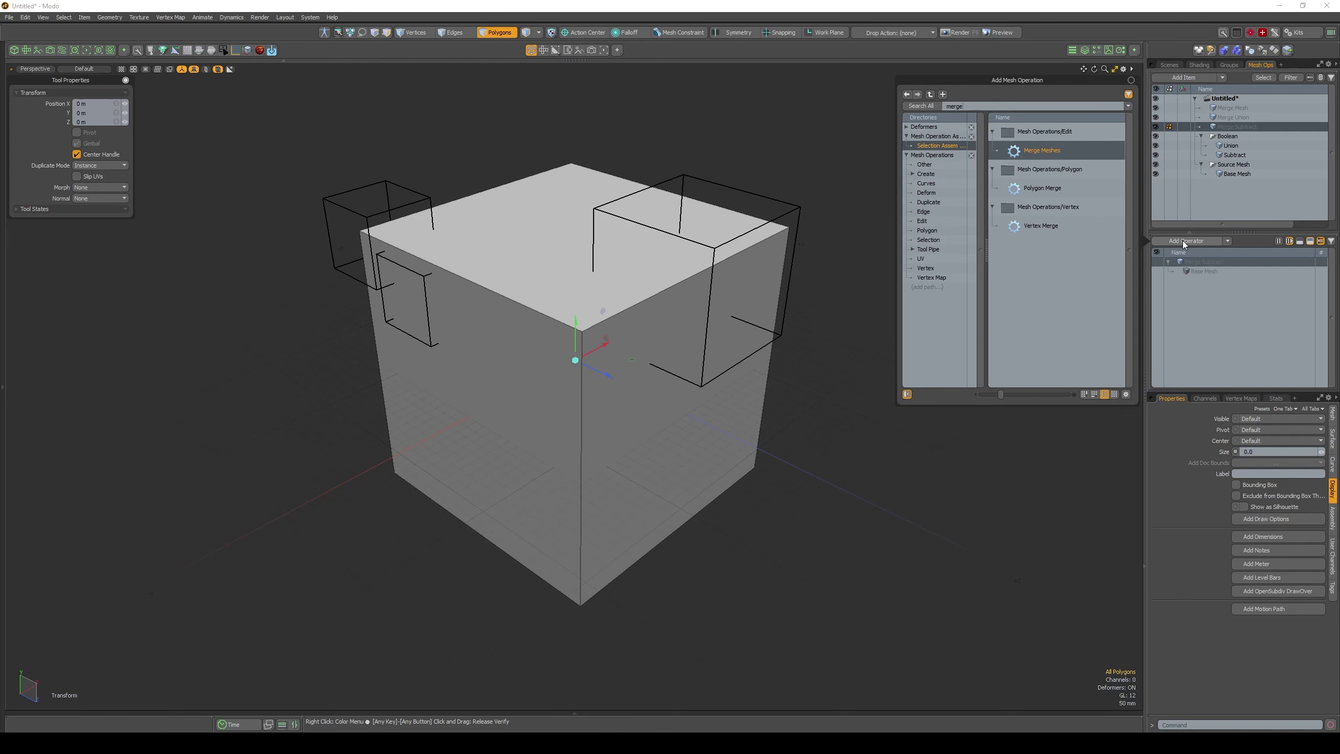
{"action": "double_click", "coordinate": [1046, 152]}
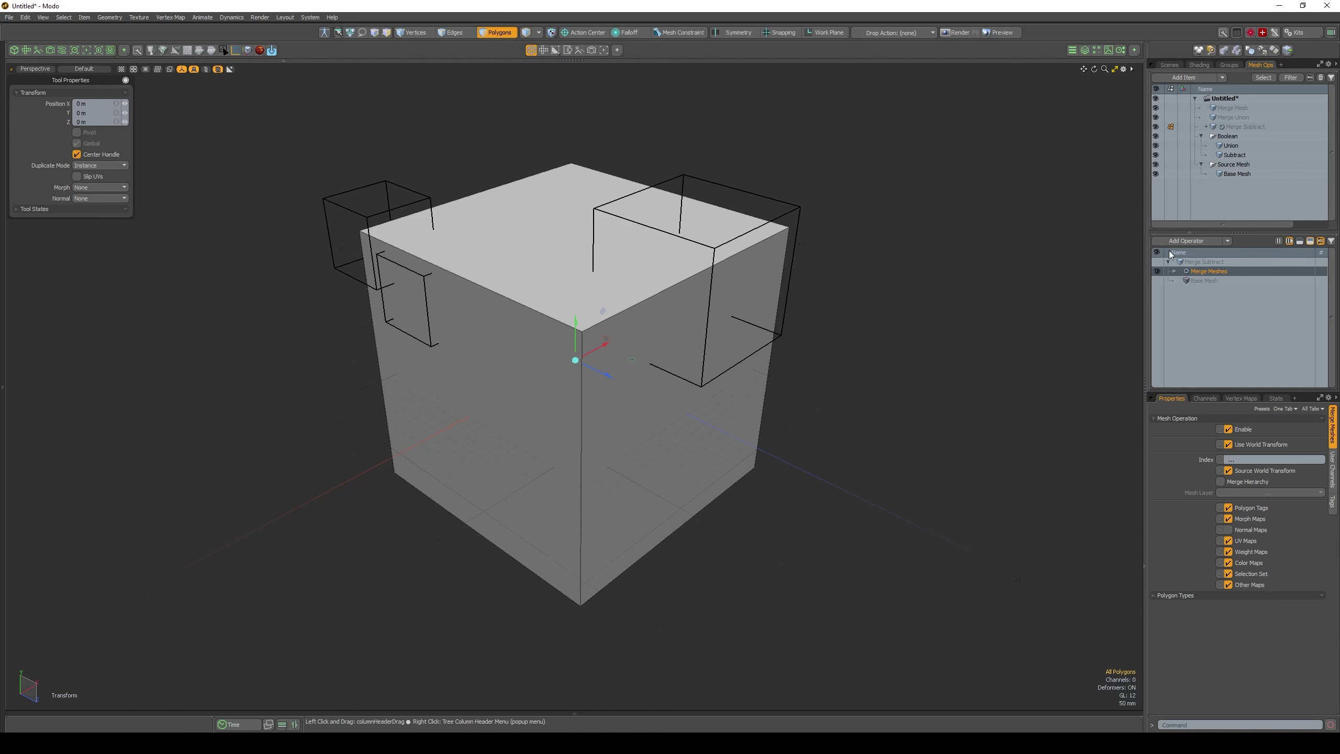
{"action": "left_click", "coordinate": [1175, 271]}
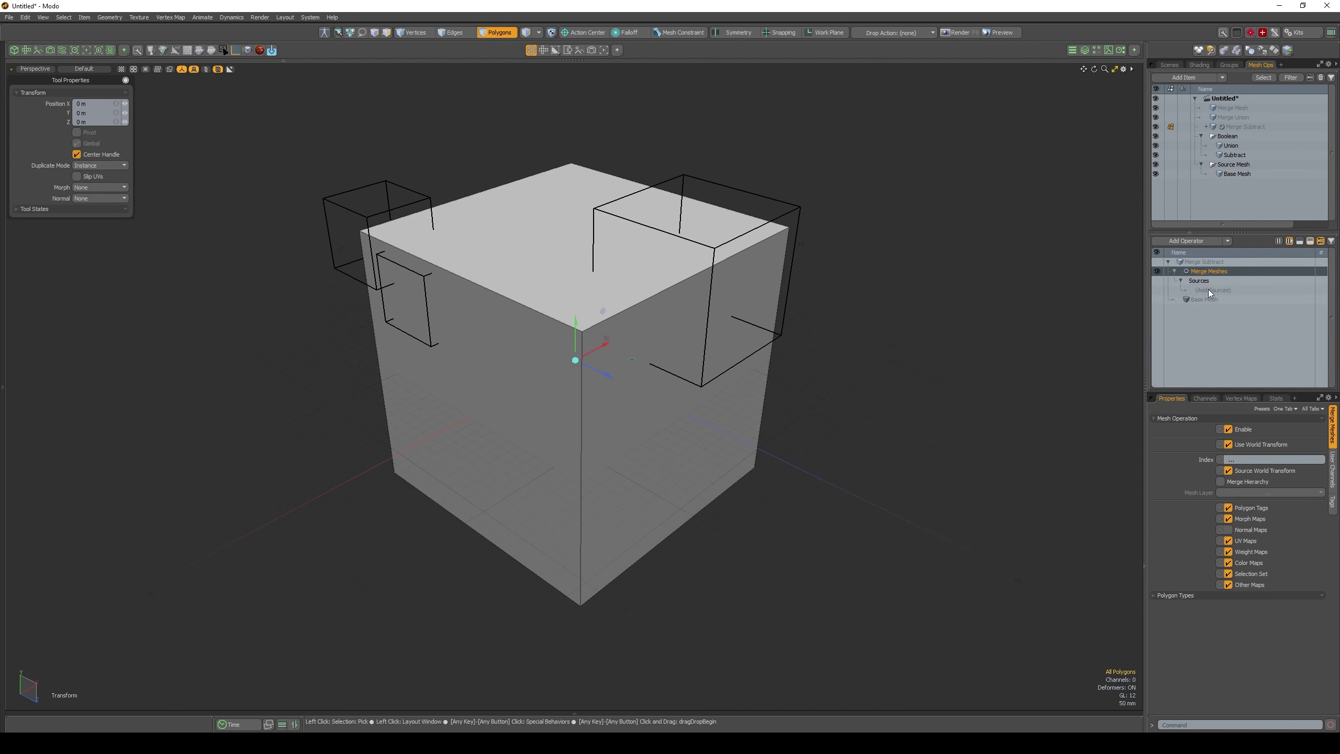
{"action": "left_click", "coordinate": [1209, 292]}
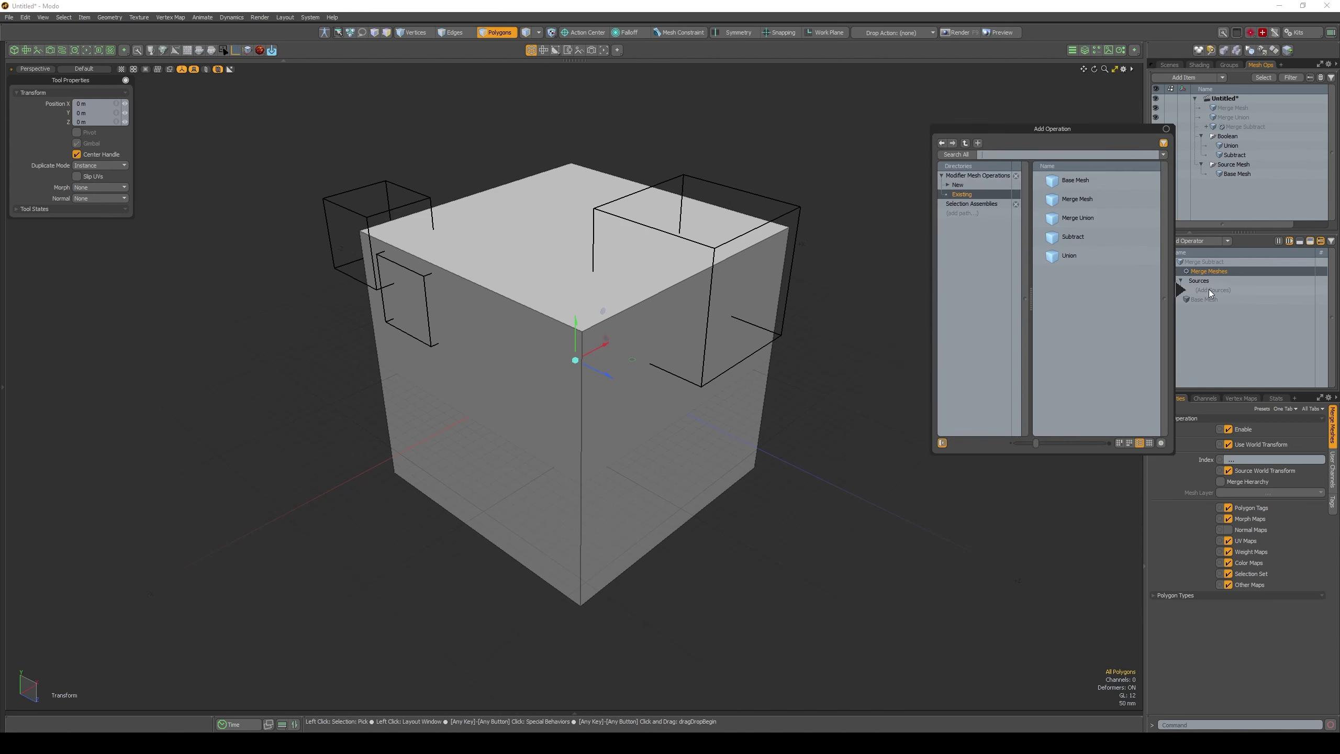
{"action": "double_click", "coordinate": [1092, 236]}
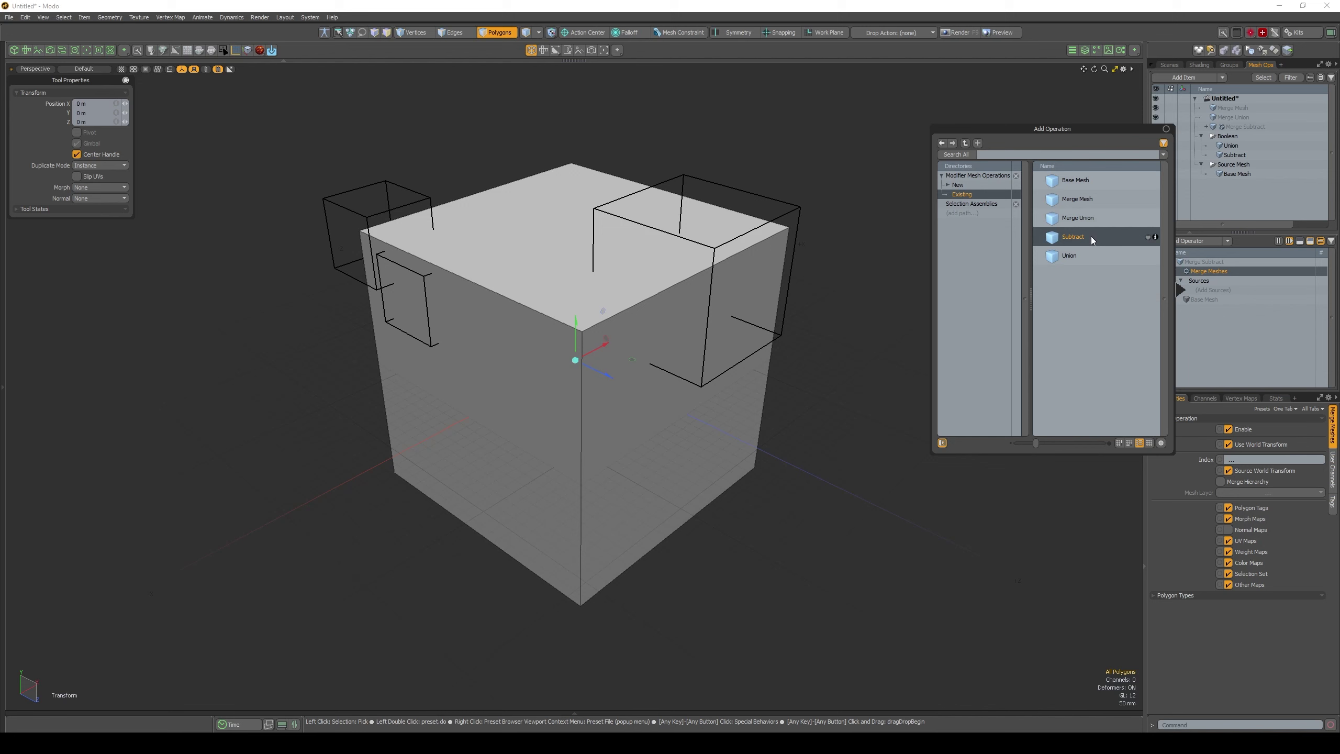
- Add a Boolean operation to Merge Subtract with no driver surface and the operation set to Union All
{"action": "left_click", "coordinate": [1185, 242]}
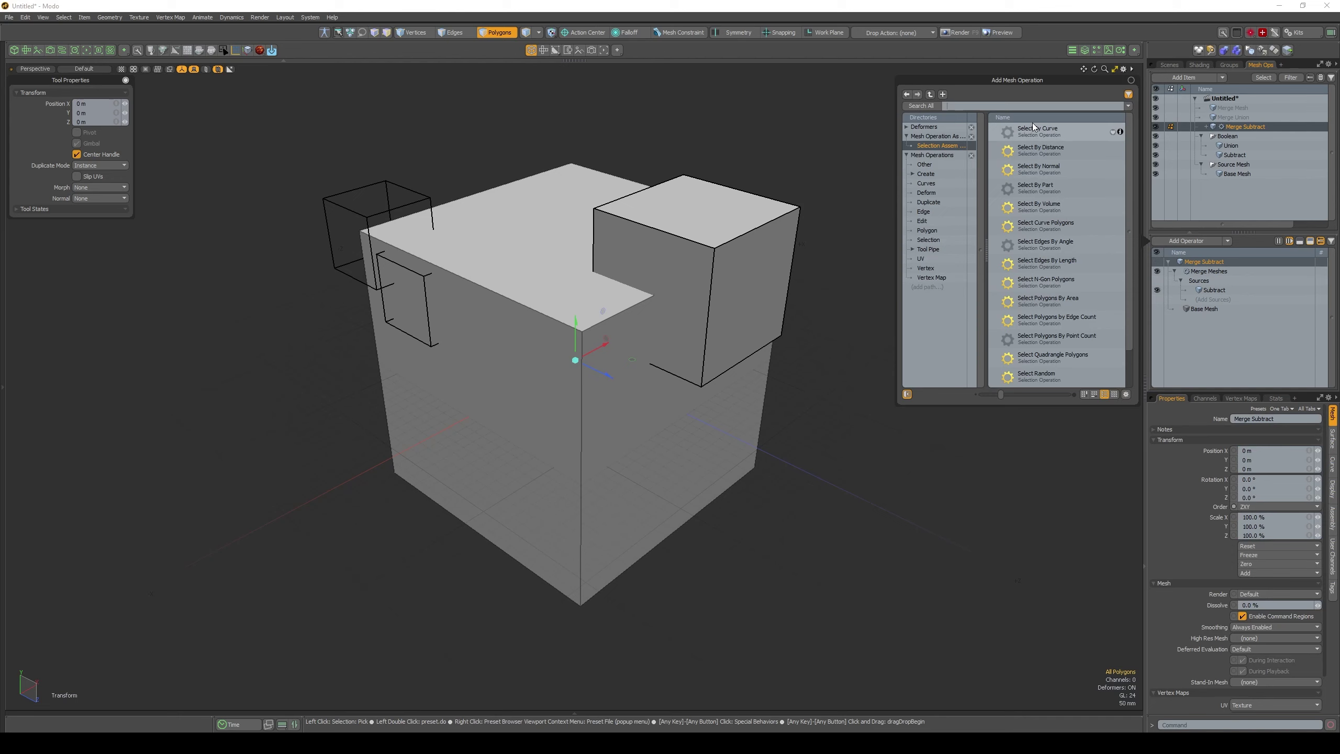
{"action": "type", "text": "boo"}
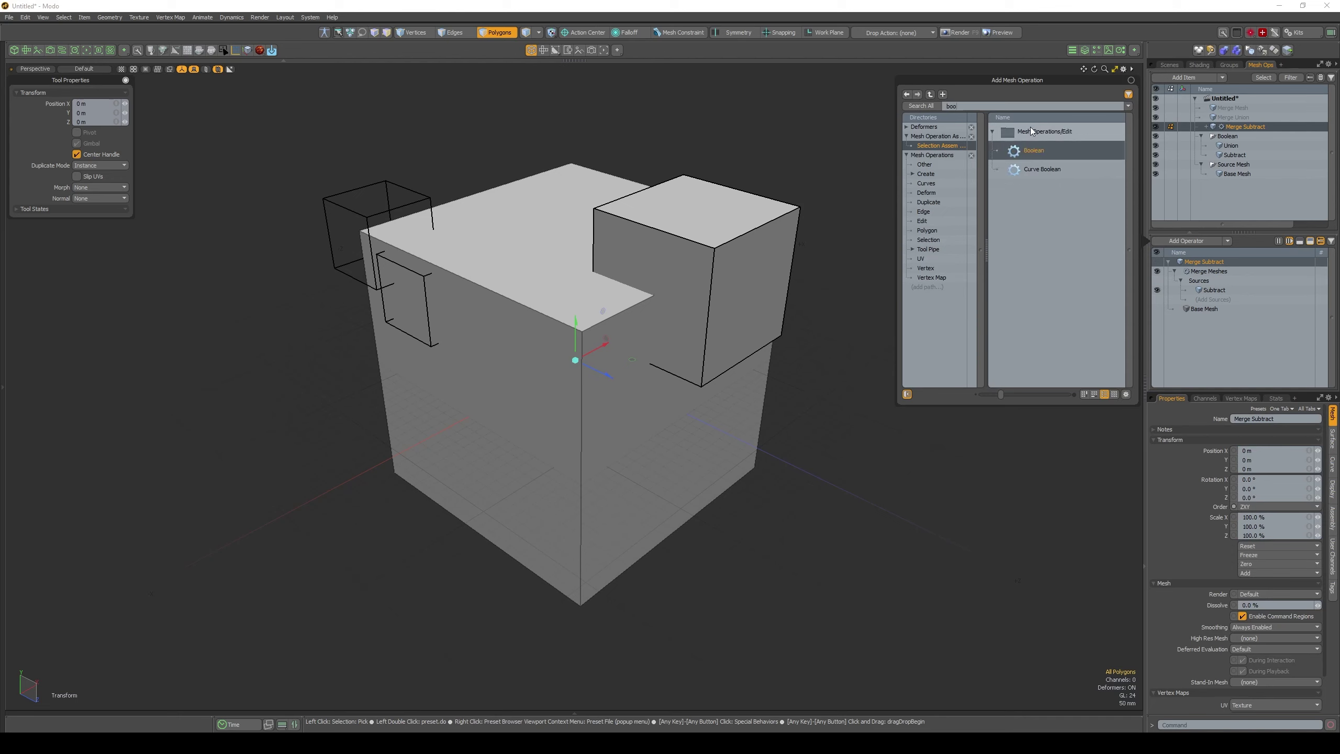
{"action": "double_click", "coordinate": [1046, 153]}
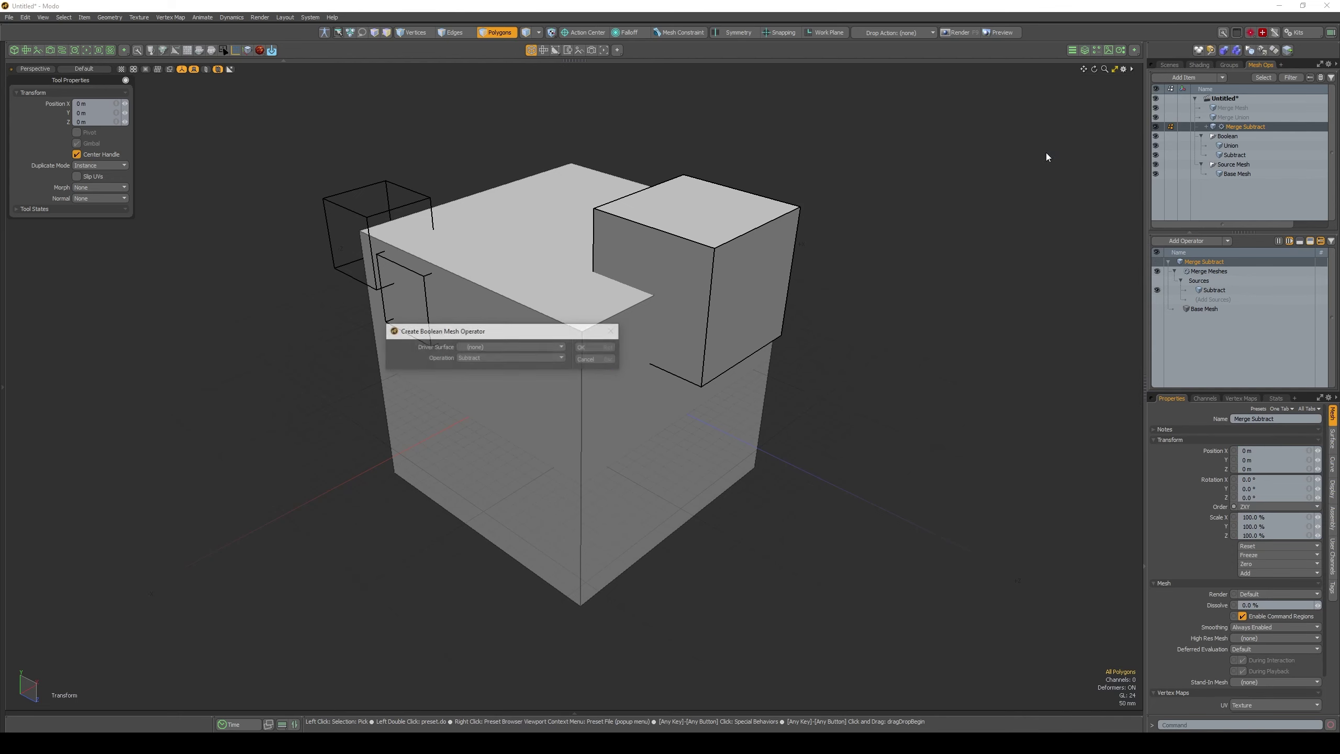
{"action": "left_click", "coordinate": [535, 357]}
{"action": "left_click", "coordinate": [563, 377]}
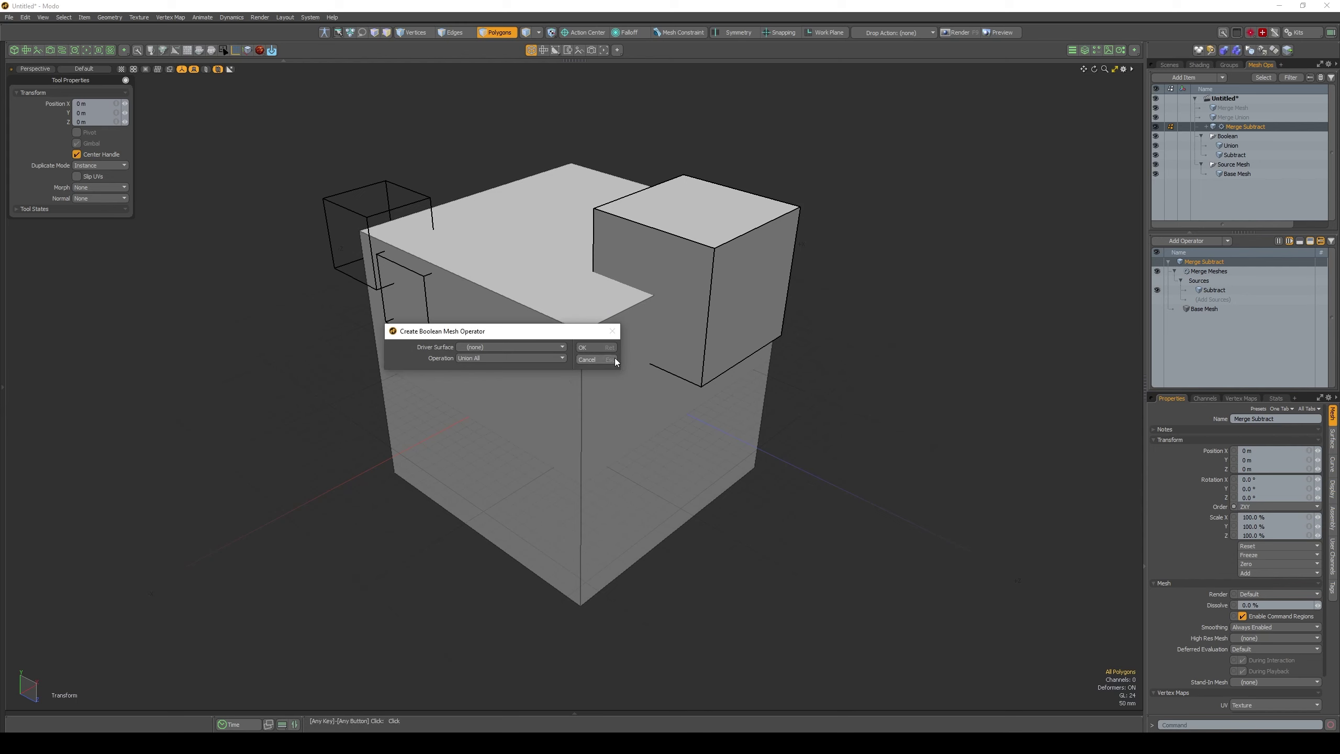
{"action": "left_click", "coordinate": [597, 346]}
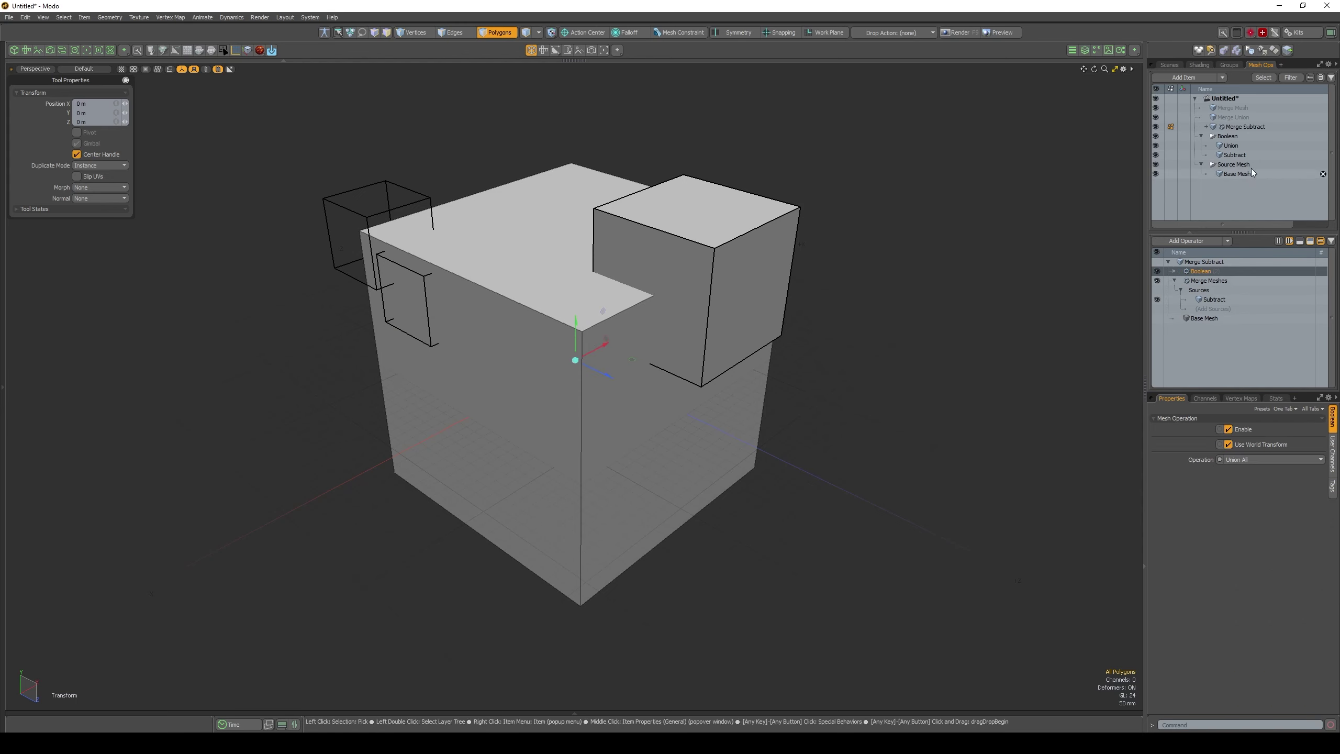
- Add a Merge Meshes operation to the Merge Union mesh and assign the existing Union mesh as its source
{"action": "left_click", "coordinate": [1227, 117]}
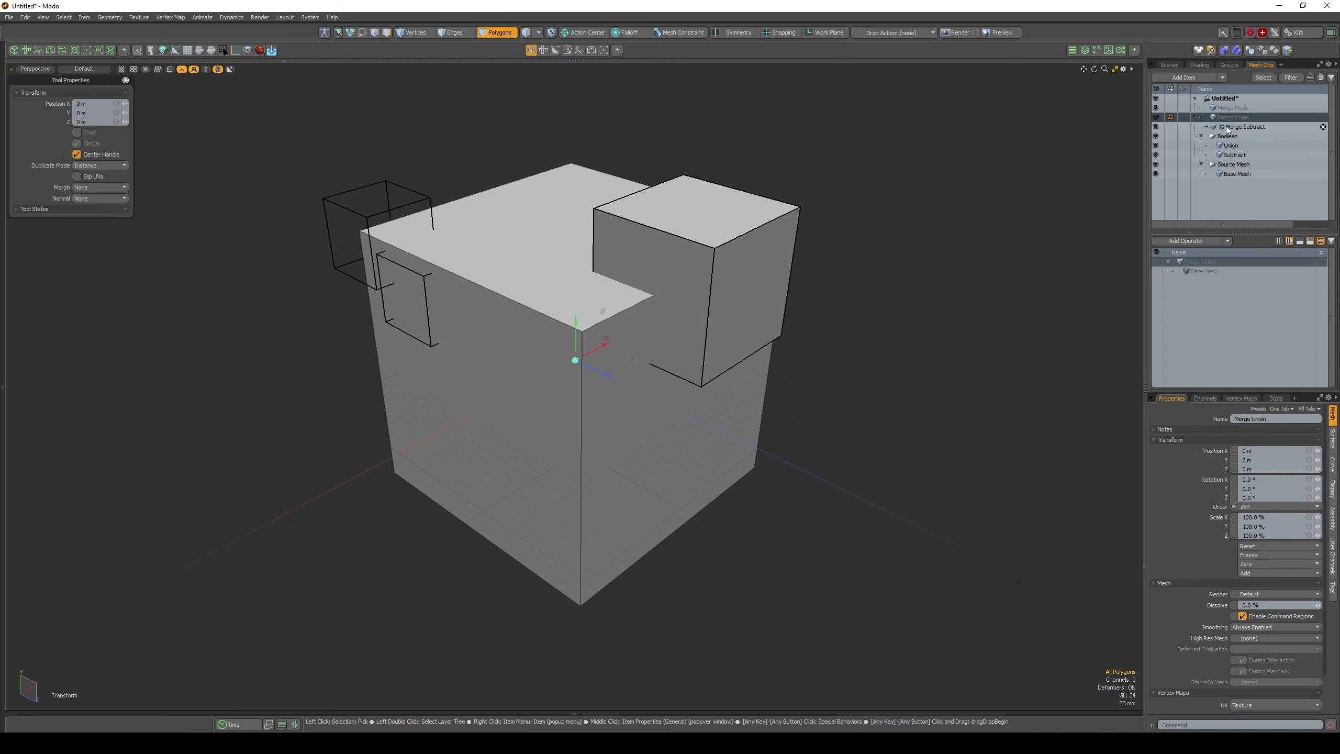
{"action": "left_click", "coordinate": [1208, 243]}
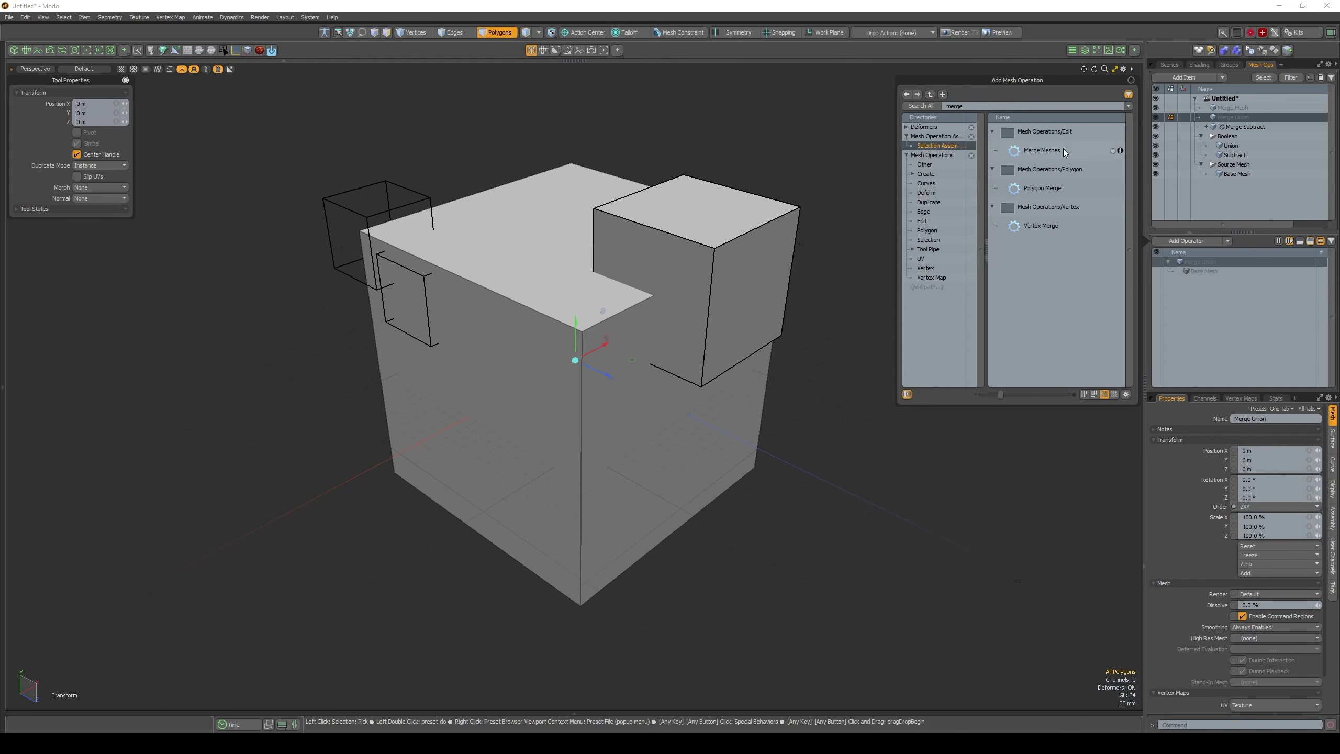
{"action": "double_click", "coordinate": [1063, 148]}
{"action": "left_click", "coordinate": [1175, 271]}
{"action": "left_click", "coordinate": [1208, 292]}
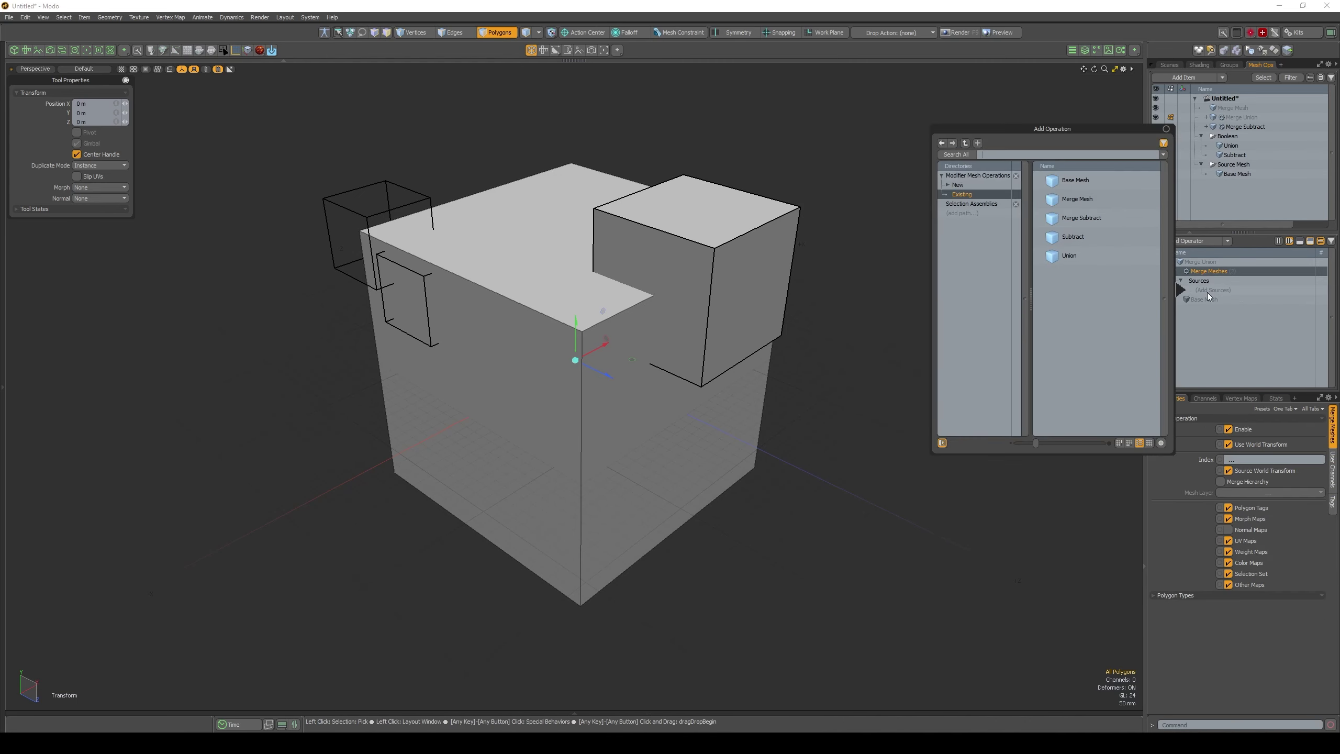
{"action": "double_click", "coordinate": [1081, 255]}
- Add a Union All Boolean operation to Merge Union, and hide both the Merge Union and Merge Subtract meshes
{"action": "left_click", "coordinate": [1201, 243]}
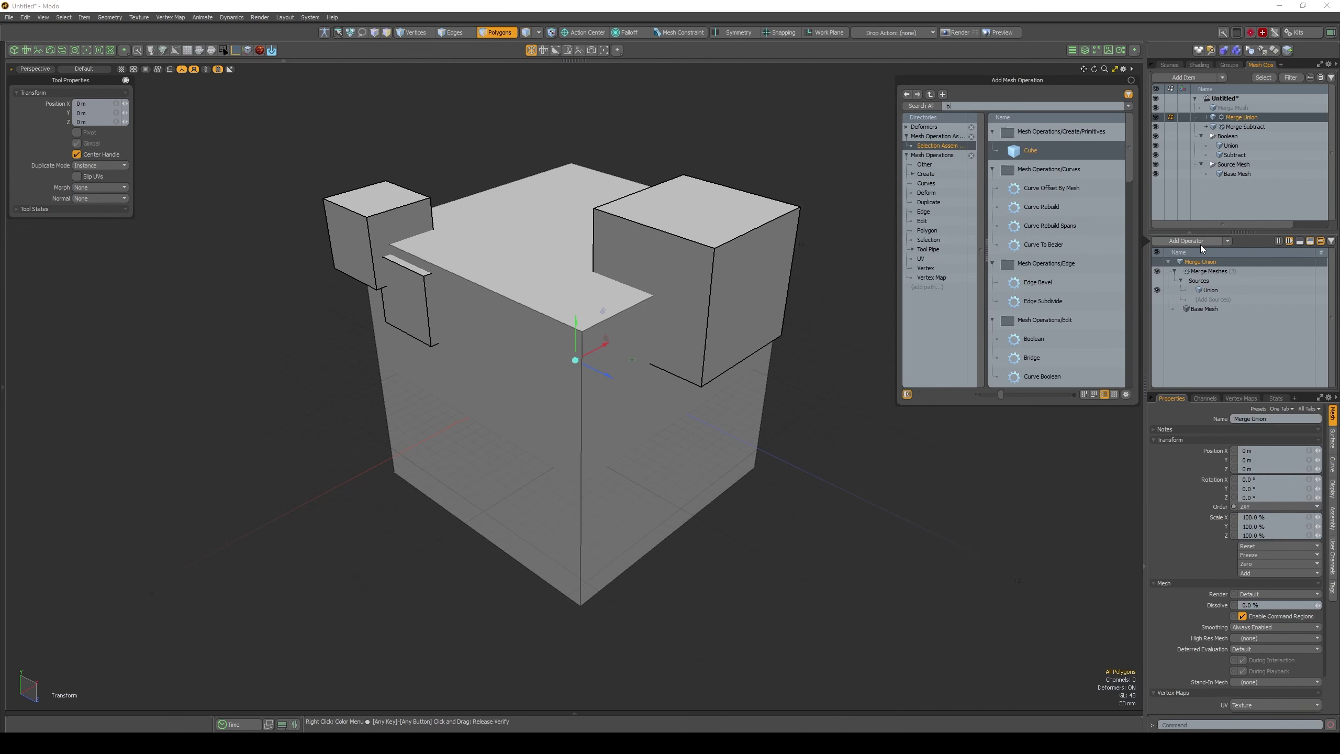
{"action": "double_click", "coordinate": [1054, 150]}
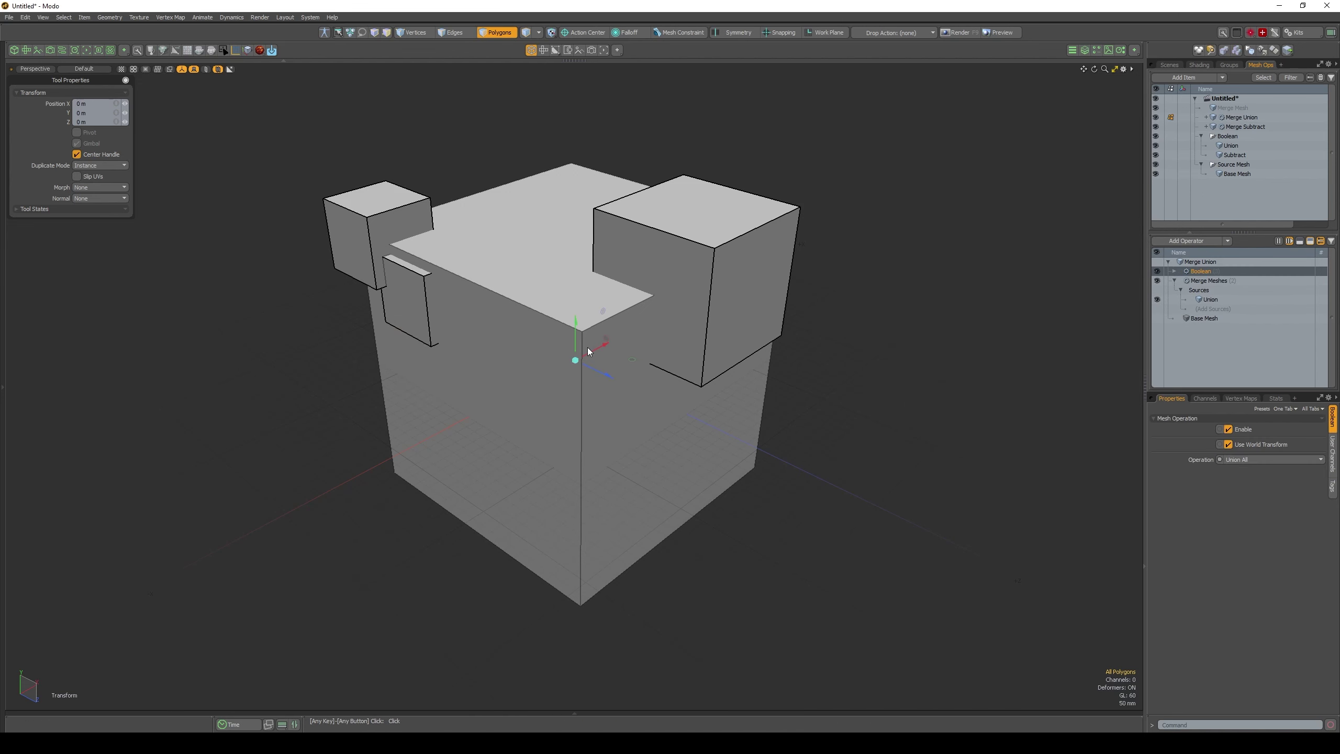
{"action": "left_click", "coordinate": [1155, 117]}
{"action": "left_click", "coordinate": [1155, 126]}
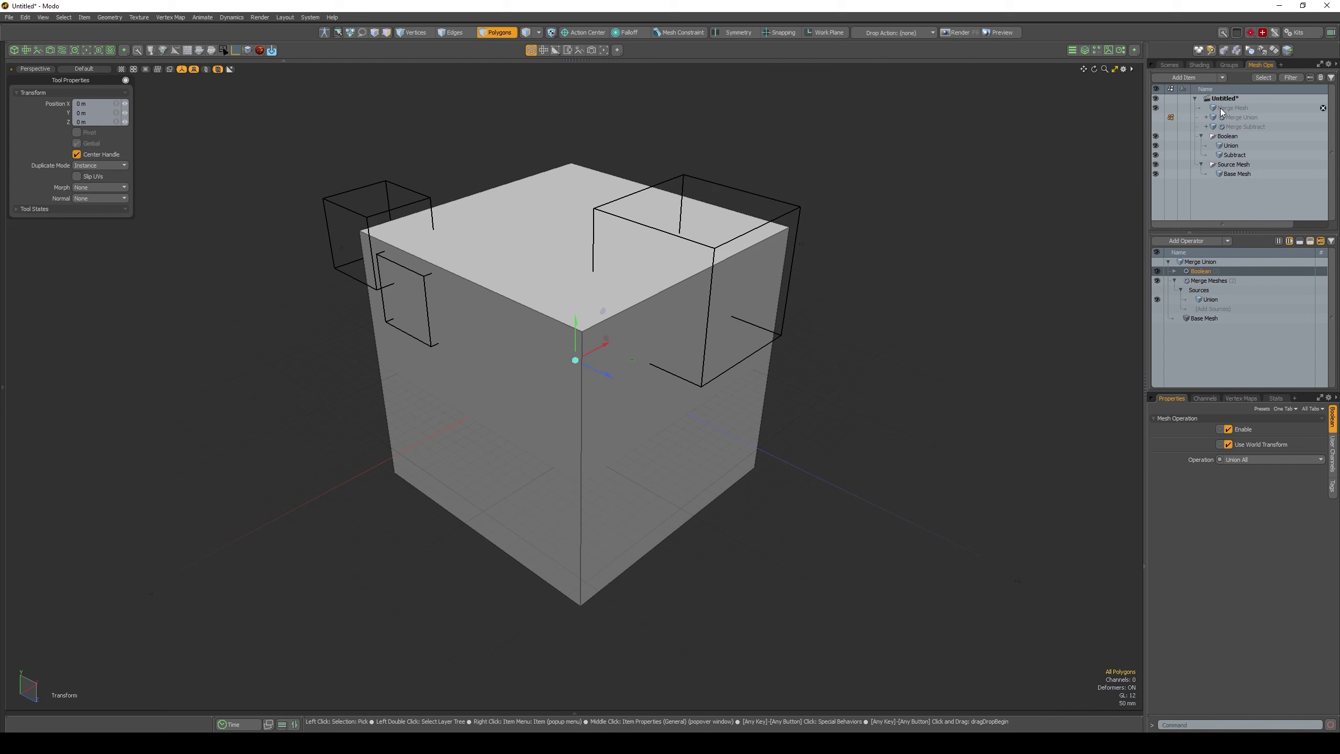
- Add a Merge Meshes operation to the Merge Mesh item and assign the existing Base Mesh as its source
{"action": "left_click", "coordinate": [1233, 108]}
{"action": "left_click", "coordinate": [1193, 243]}
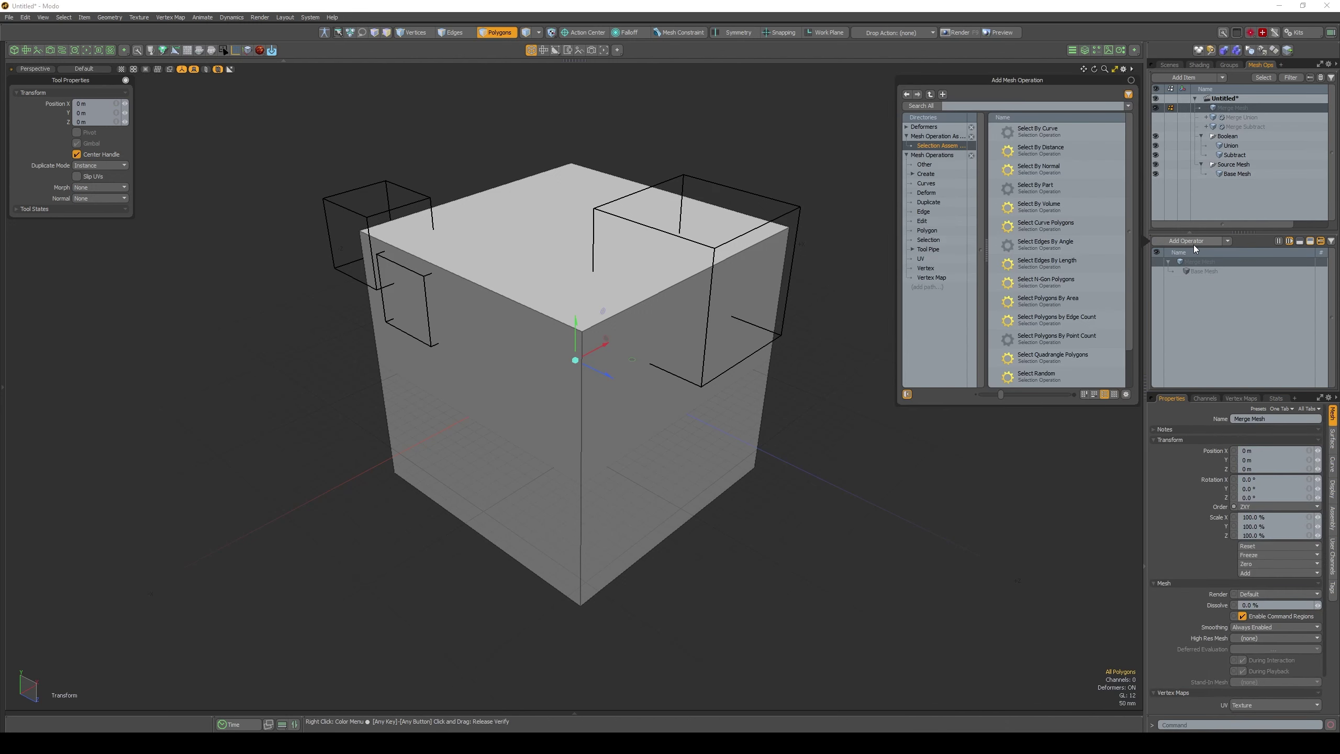
{"action": "type", "text": "merge"}
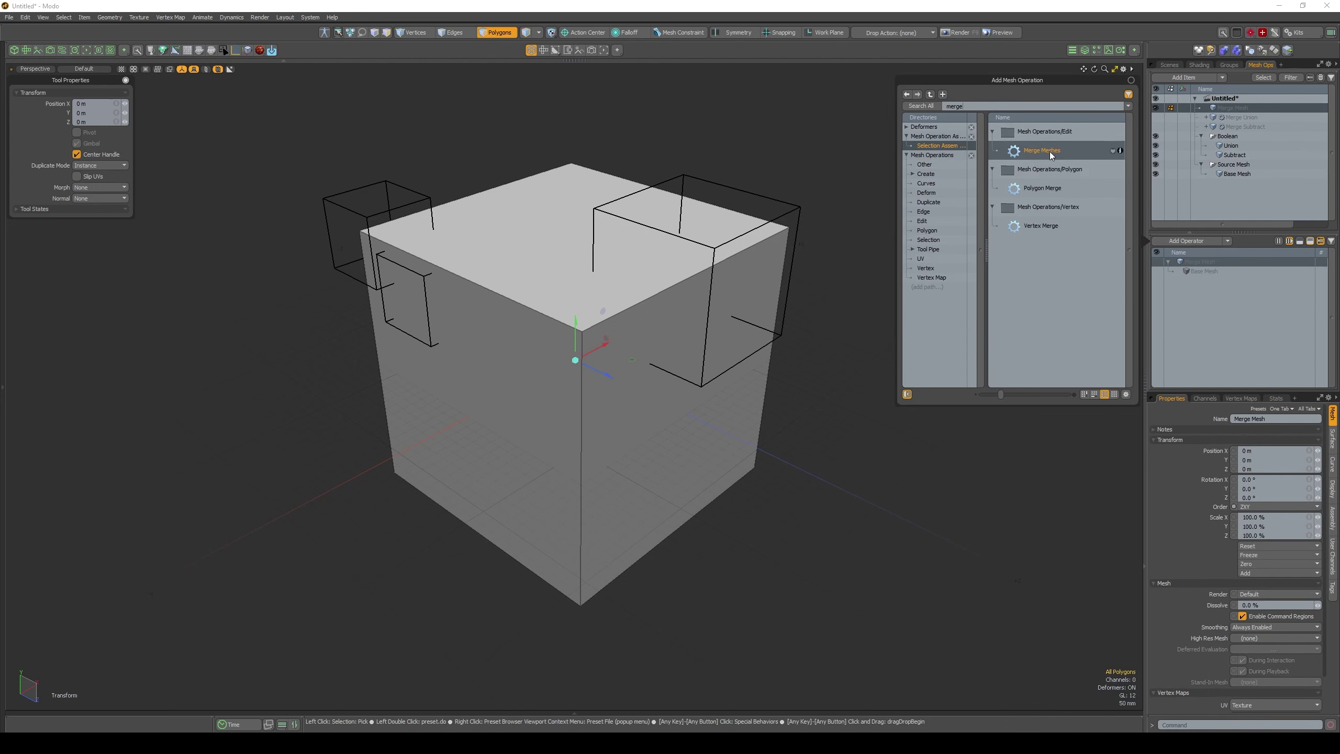
{"action": "double_click", "coordinate": [1051, 151]}
{"action": "left_click", "coordinate": [1175, 272]}
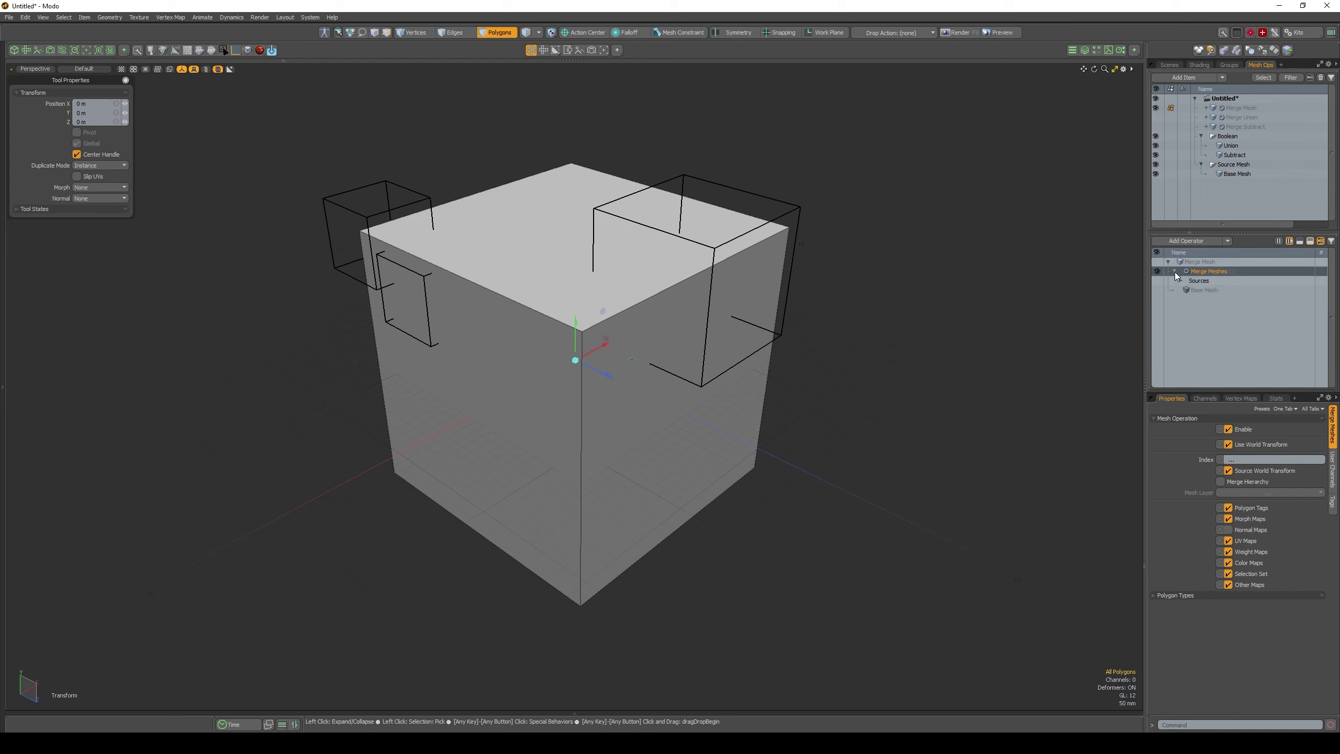
{"action": "left_click", "coordinate": [1182, 281]}
{"action": "left_click", "coordinate": [1186, 290]}
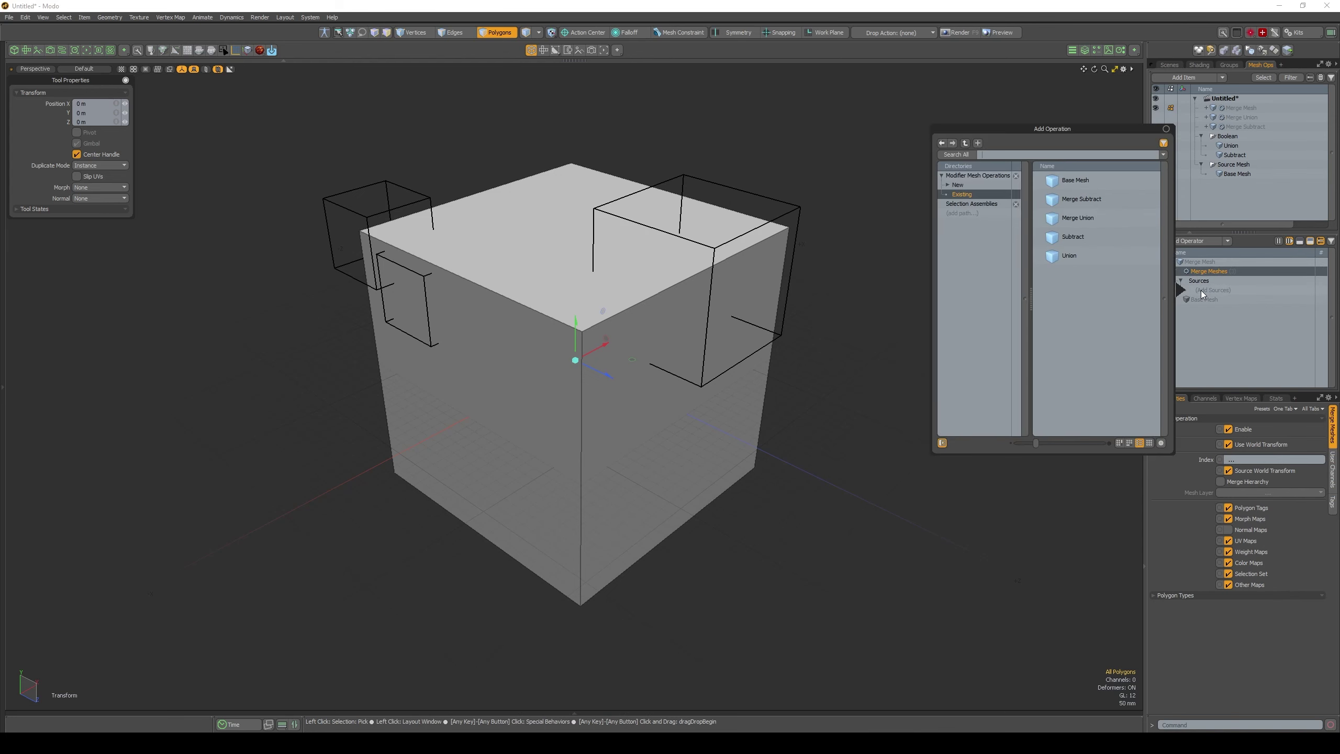
{"action": "double_click", "coordinate": [1079, 182]}
- Add a Boolean operation to Merge Mesh with Merge Union as the driver surface and Union All as the operation
{"action": "left_click", "coordinate": [1181, 241]}
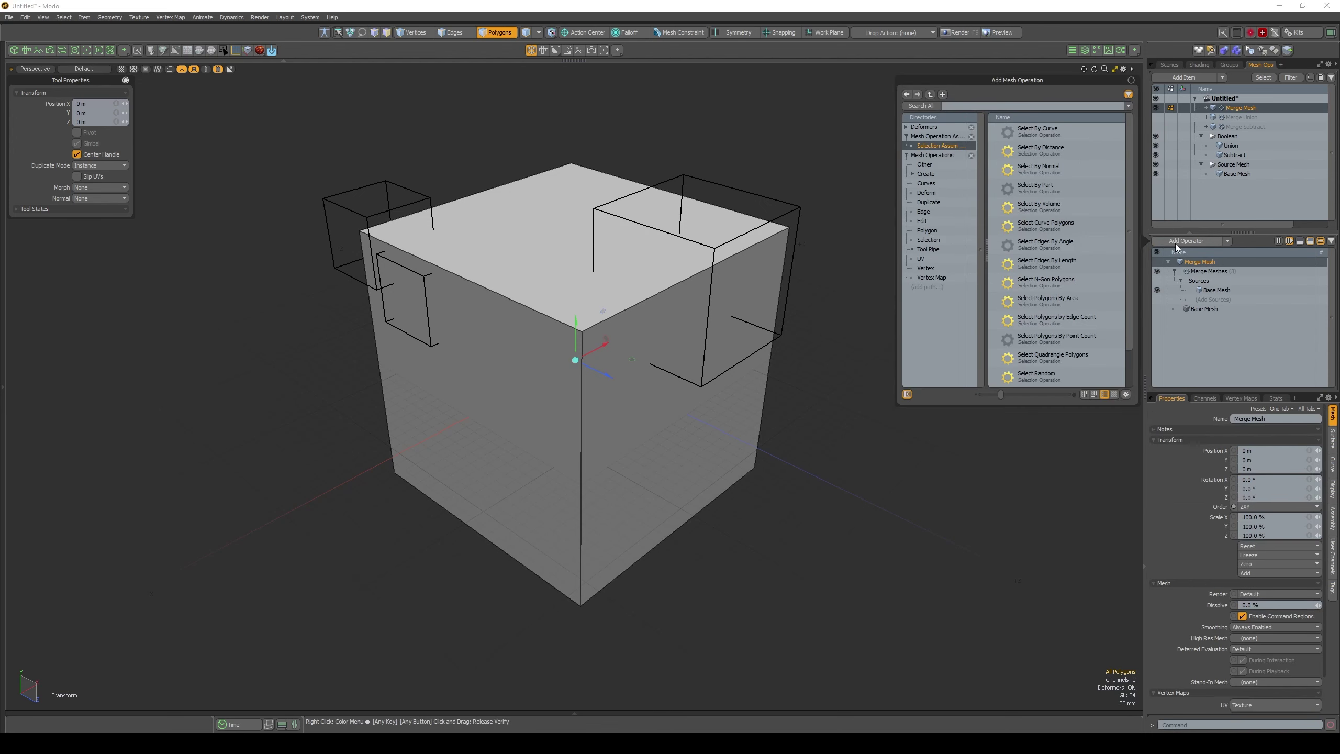
{"action": "type", "text": "boo"}
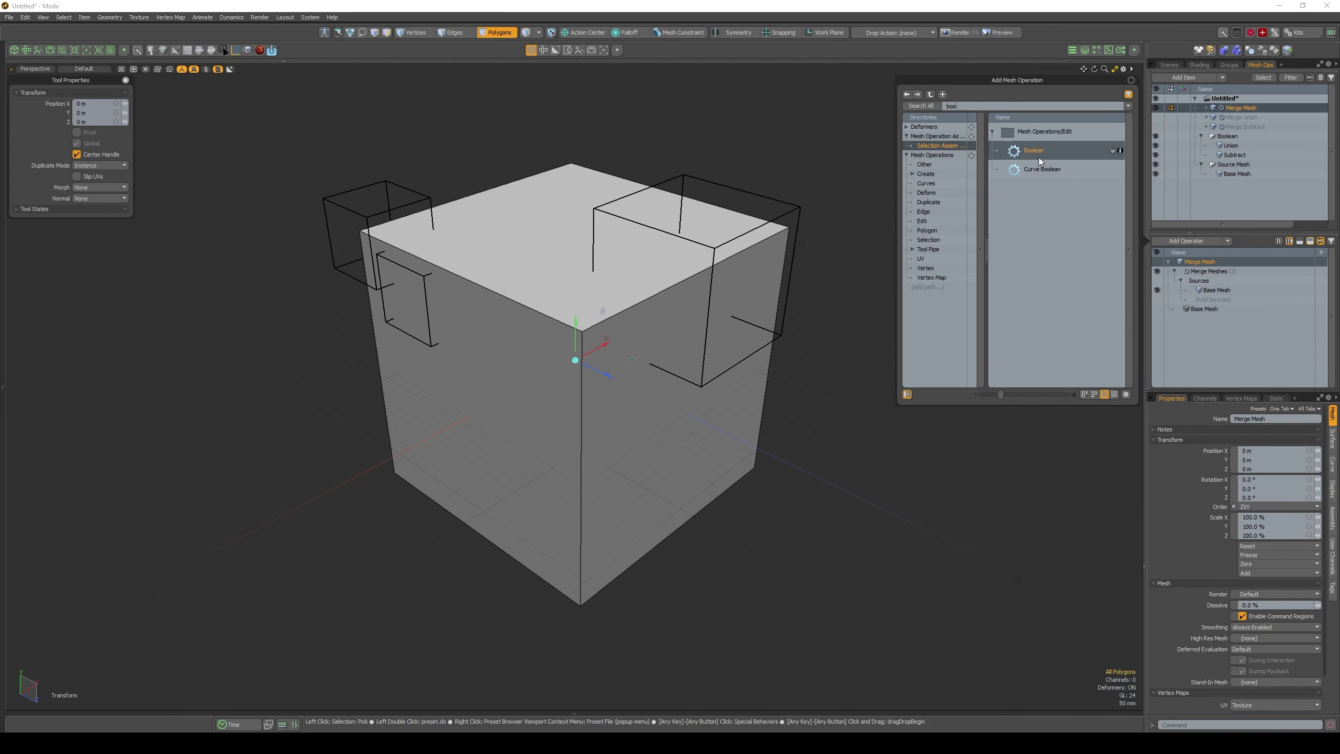
{"action": "double_click", "coordinate": [1039, 154]}
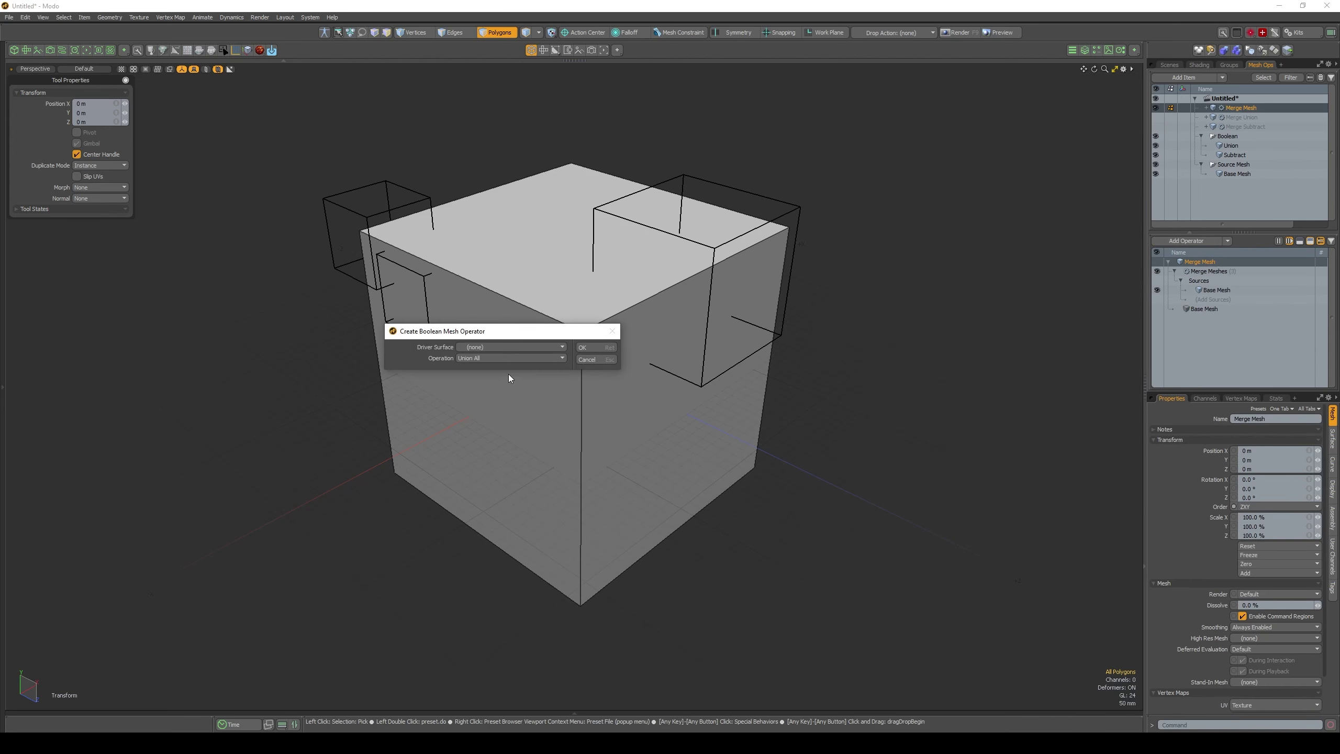
{"action": "left_click", "coordinate": [500, 349]}
{"action": "left_click", "coordinate": [515, 391]}
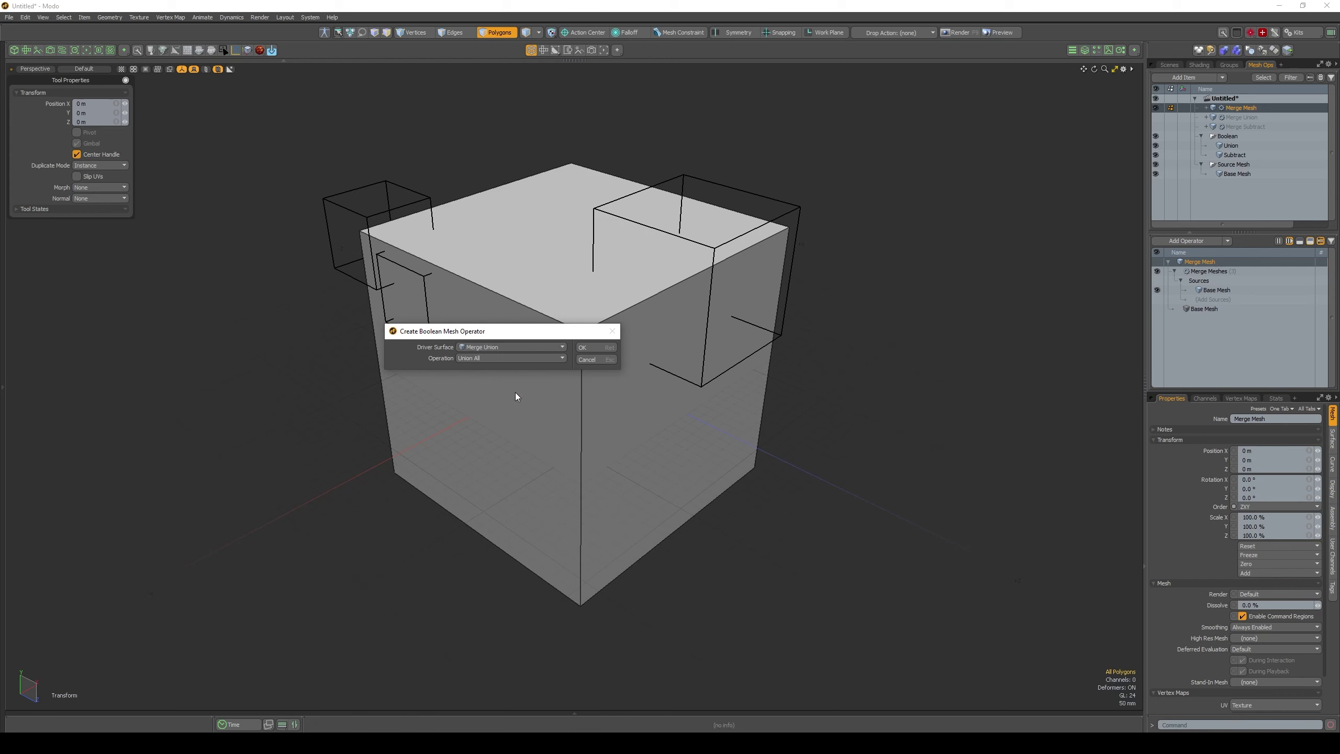
{"action": "left_click", "coordinate": [595, 347]}
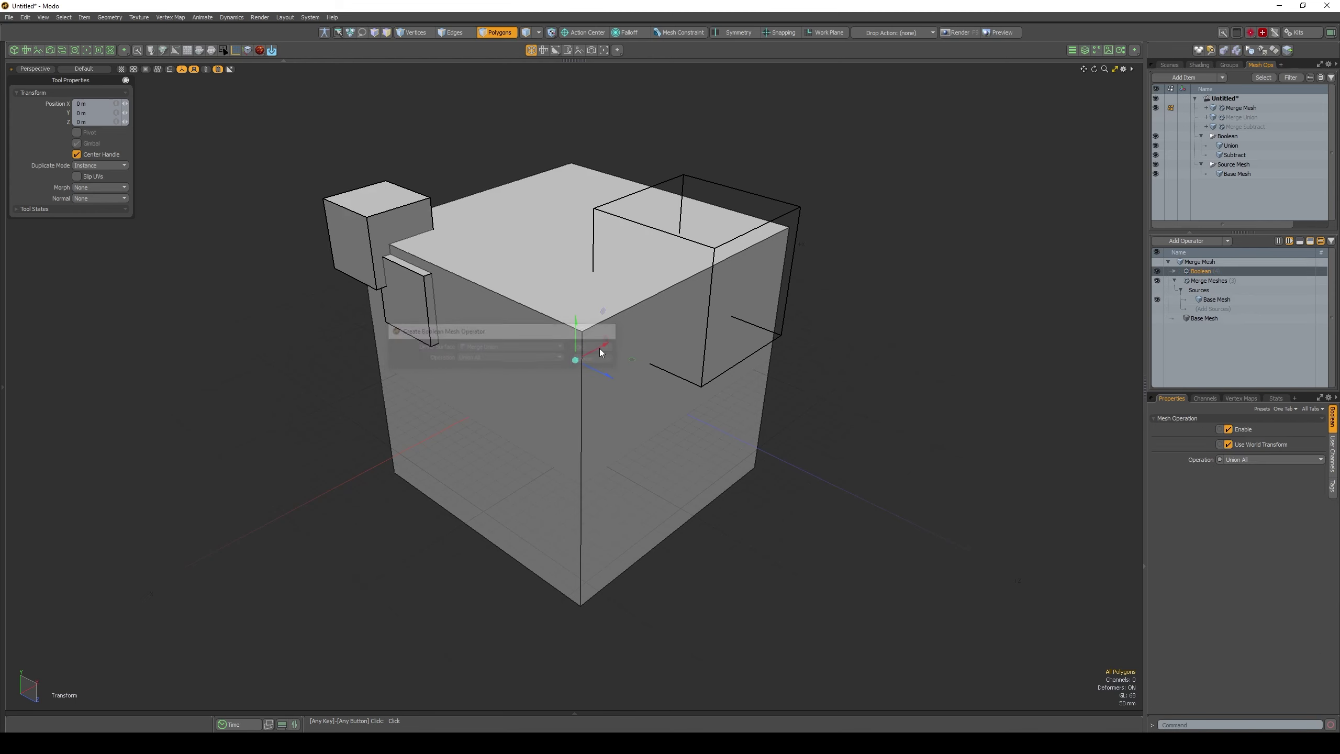
- Add a second Boolean to Merge Mesh using Merge Subtract as driver surface with the Subtract operation, and hide Base Mesh
{"action": "left_click", "coordinate": [1197, 240]}
{"action": "type", "text": "bool"}
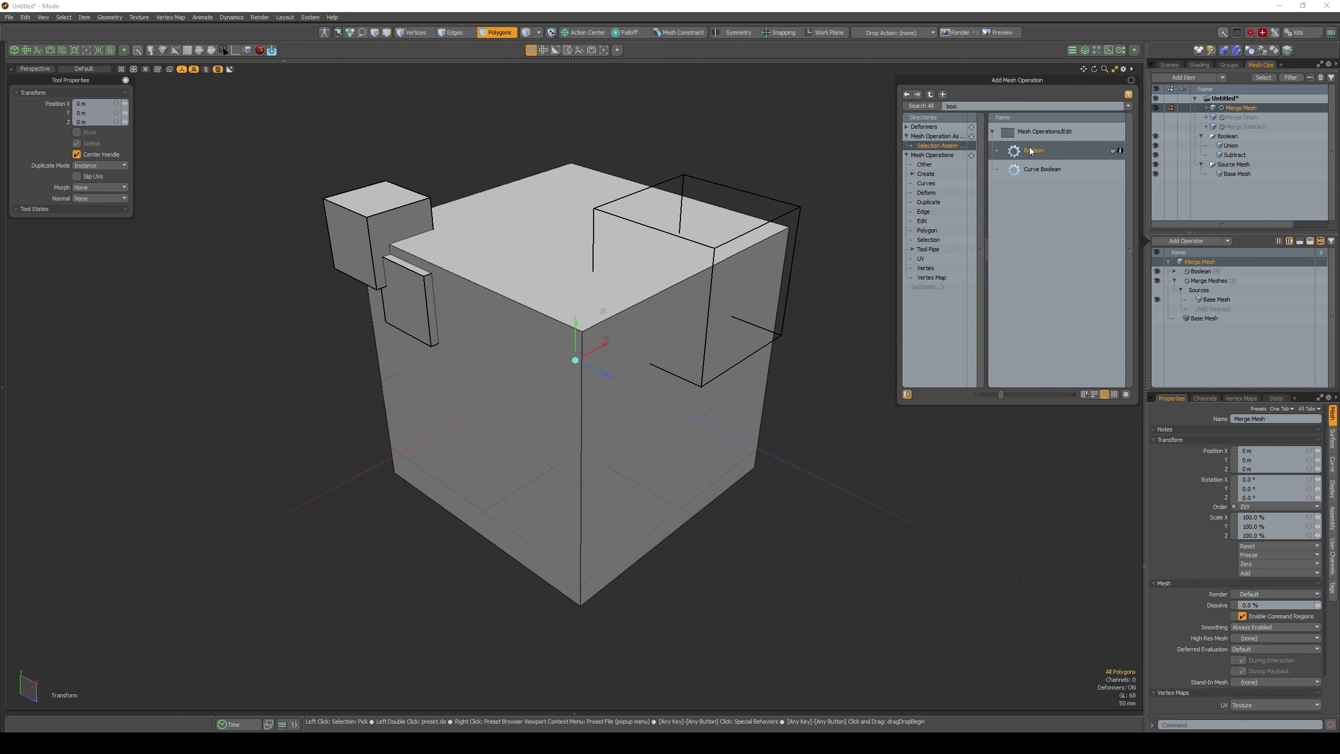
{"action": "double_click", "coordinate": [1032, 150]}
{"action": "left_click", "coordinate": [498, 349]}
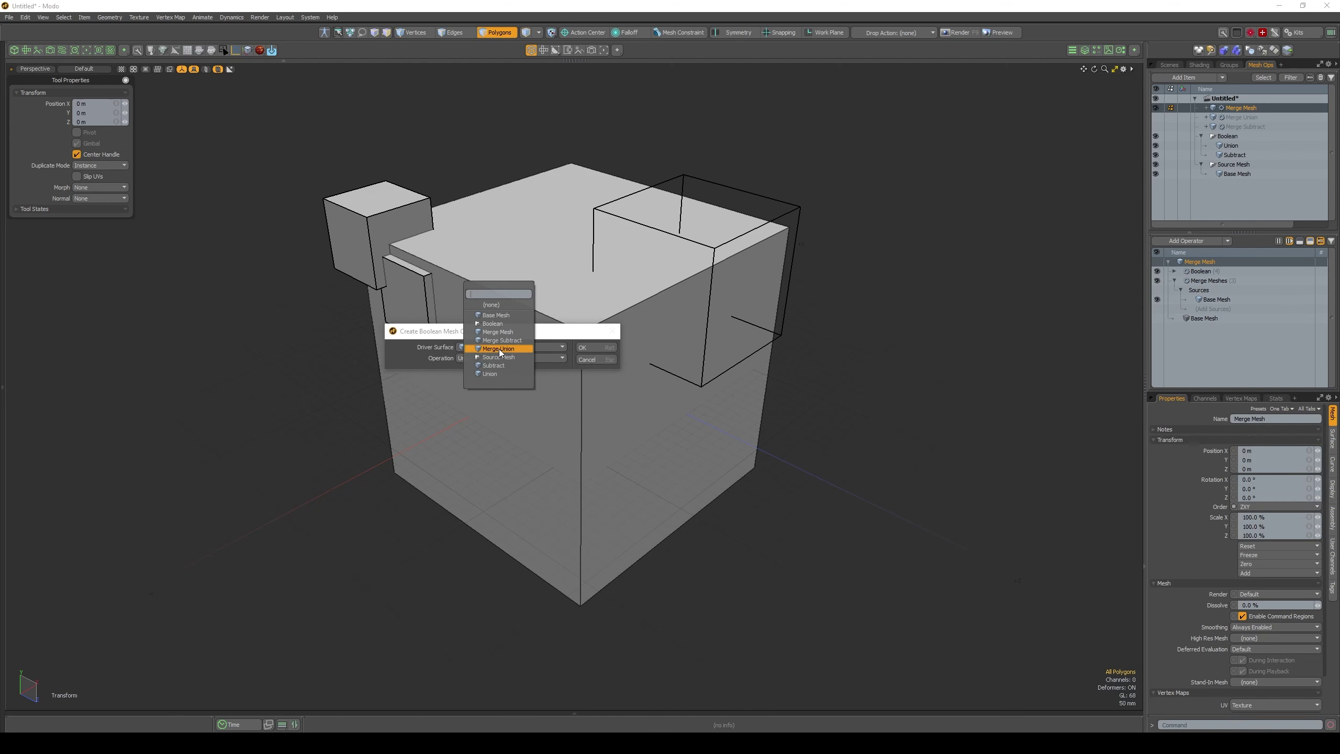
{"action": "left_click", "coordinate": [501, 340]}
{"action": "left_click", "coordinate": [492, 358]}
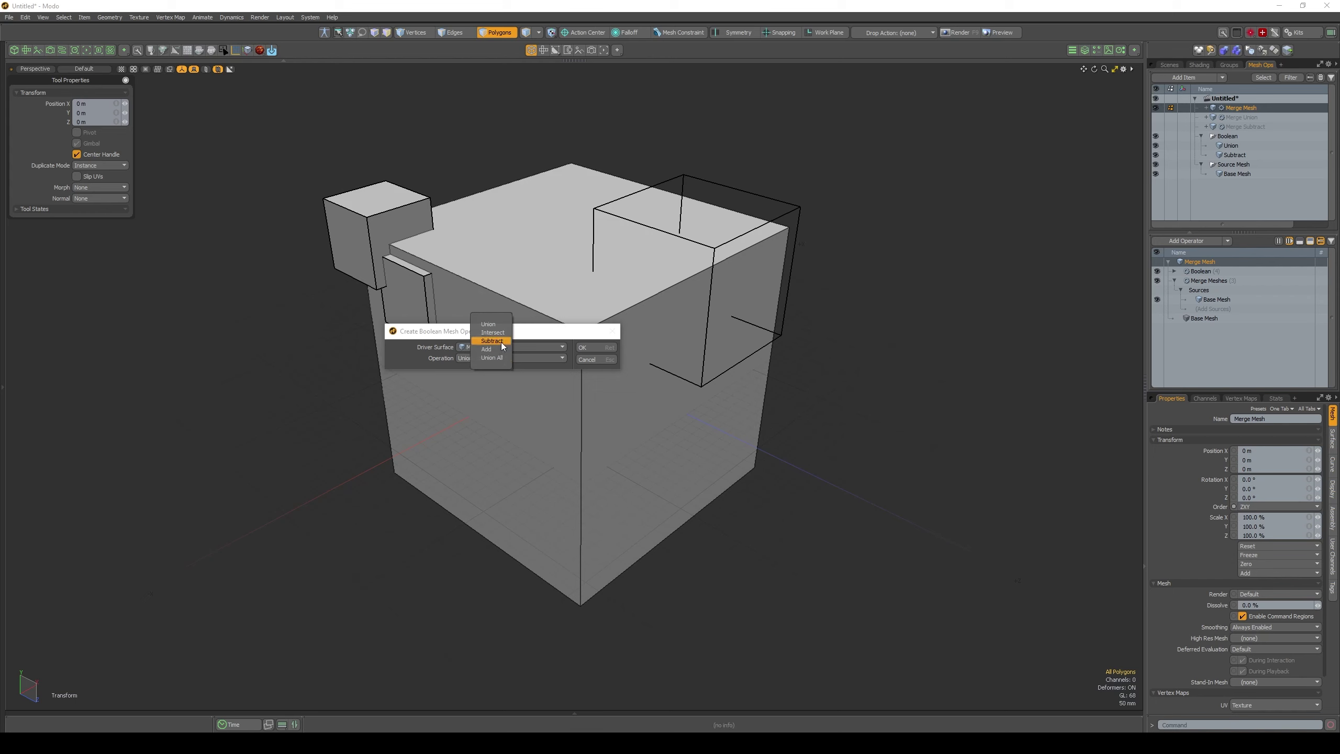
{"action": "left_click", "coordinate": [501, 346]}
{"action": "left_click", "coordinate": [583, 348]}
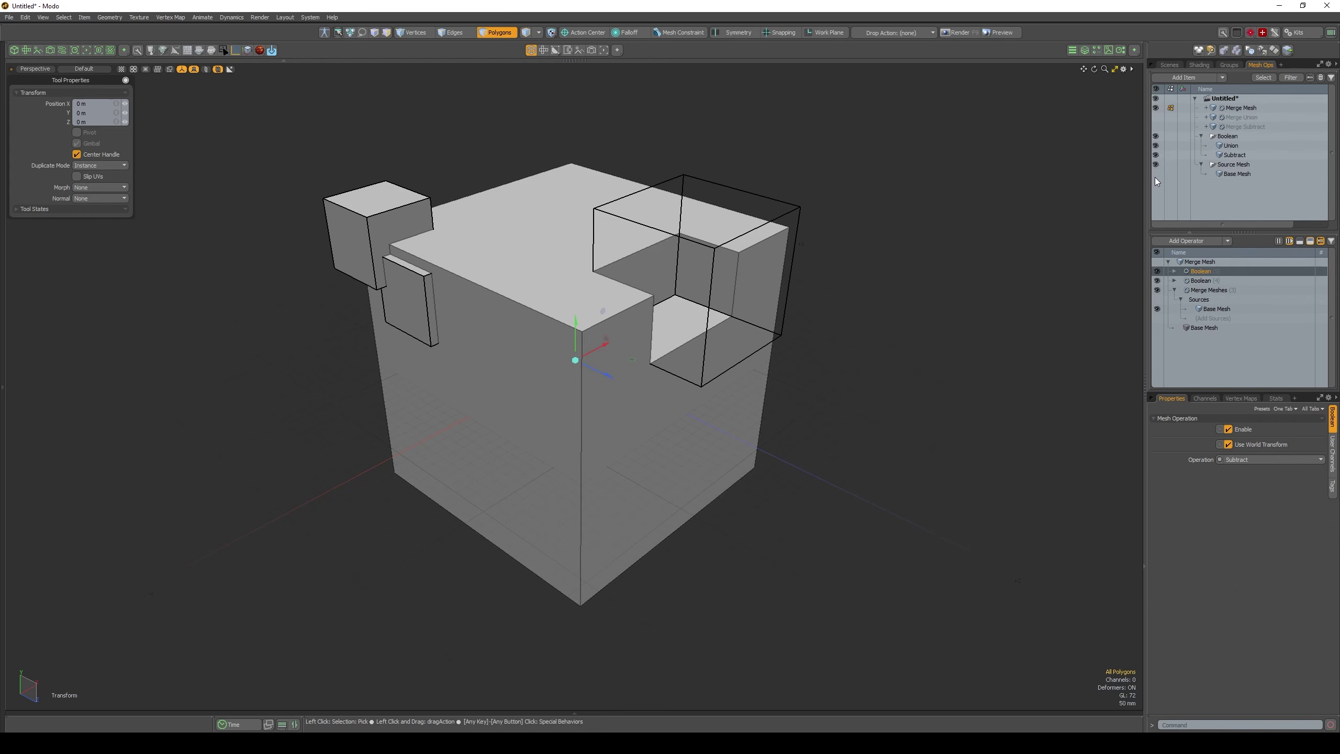
- Clear the selection, hide the Union and Subtract meshes, and examine the merged geometry in a see-through display
{"action": "key", "text": "space"}
{"action": "key", "text": "5"}
{"action": "left_click", "coordinate": [850, 325]}
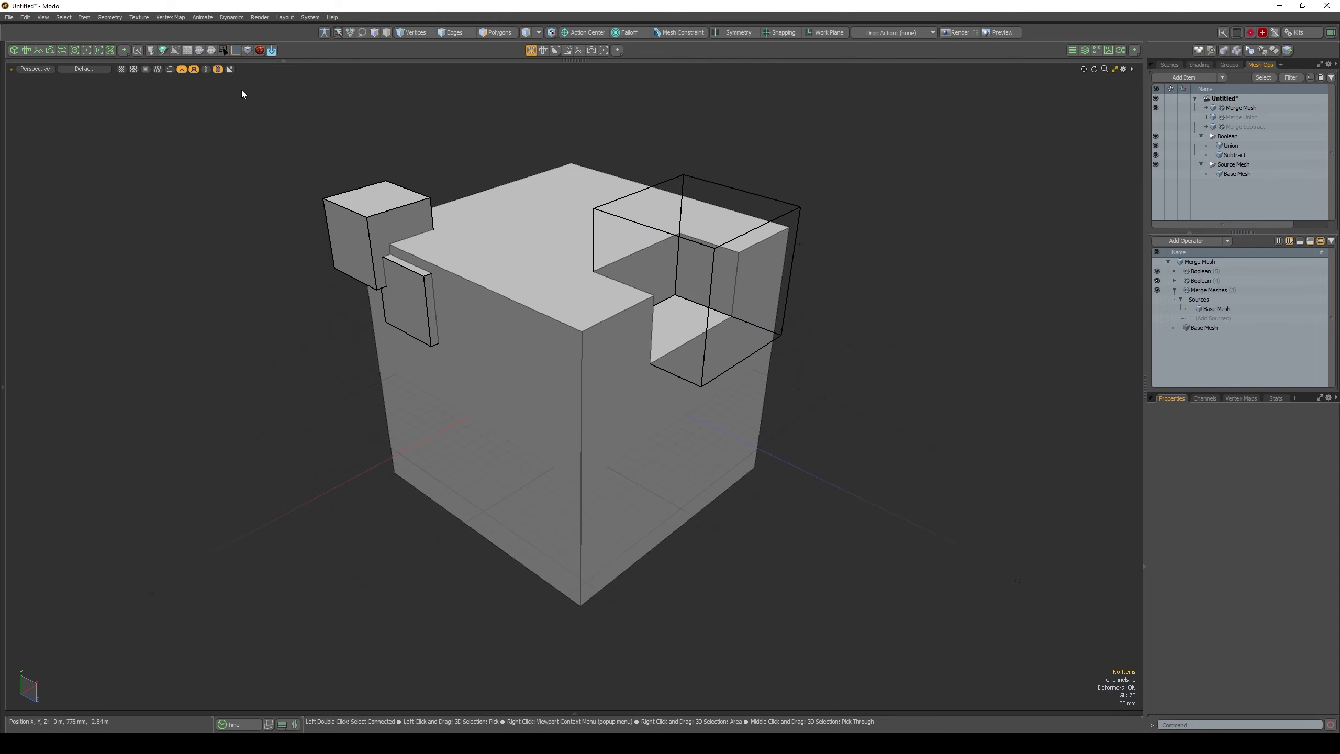
{"action": "left_click", "coordinate": [1156, 145]}
{"action": "left_click", "coordinate": [1156, 155]}
{"action": "left_click", "coordinate": [230, 71]}
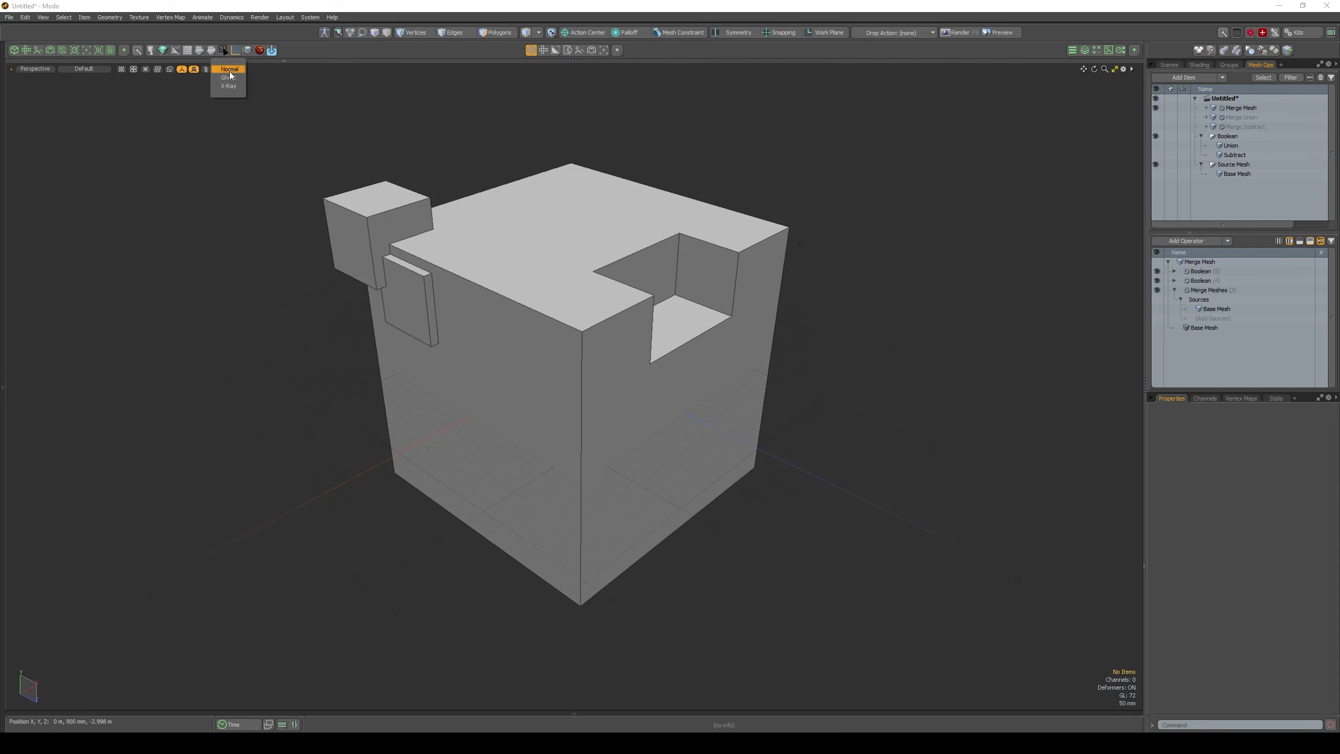
{"action": "left_click", "coordinate": [228, 77]}
{"action": "mouse_move", "coordinate": [389, 290]}
{"action": "left_mouse_down", "text": "alt"}
{"action": "mouse_move", "coordinate": [571, 320]}
{"action": "mouse_move", "coordinate": [599, 343]}
{"action": "left_mouse_up", "text": "alt"}
- Move the front cube in the Union mesh along the base cube's face to its front corner
{"action": "left_click", "coordinate": [1232, 146]}
{"action": "key", "text": "3"}
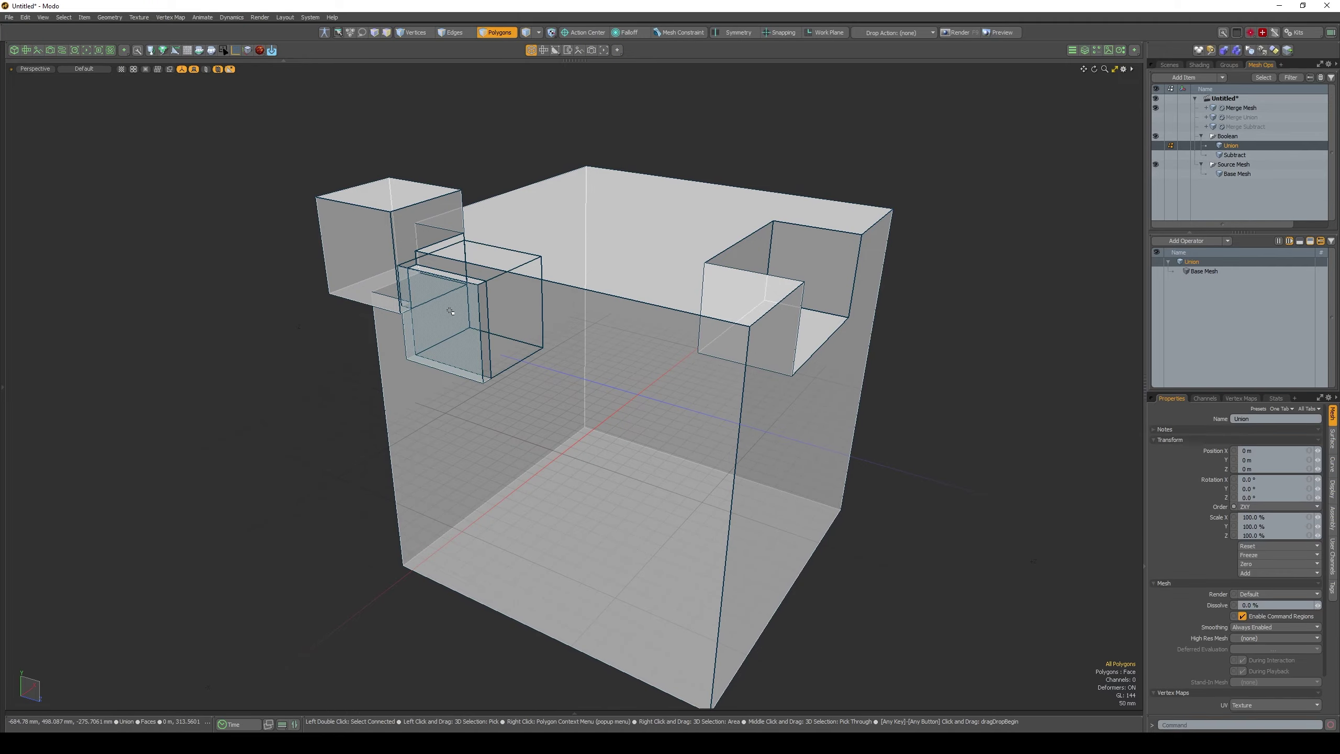
{"action": "key", "text": "w"}
{"action": "left_click_drag", "start_coordinate": [450, 312], "coordinate": [623, 317]}
{"action": "key", "text": "5"}
{"action": "left_click", "coordinate": [866, 328]}
- Restore the normal mesh display and show the Subtract and Union meshes again
{"action": "left_click", "coordinate": [225, 50]}
{"action": "left_click", "coordinate": [225, 61]}
{"action": "left_click", "coordinate": [1156, 155]}
{"action": "left_click", "coordinate": [1156, 146]}
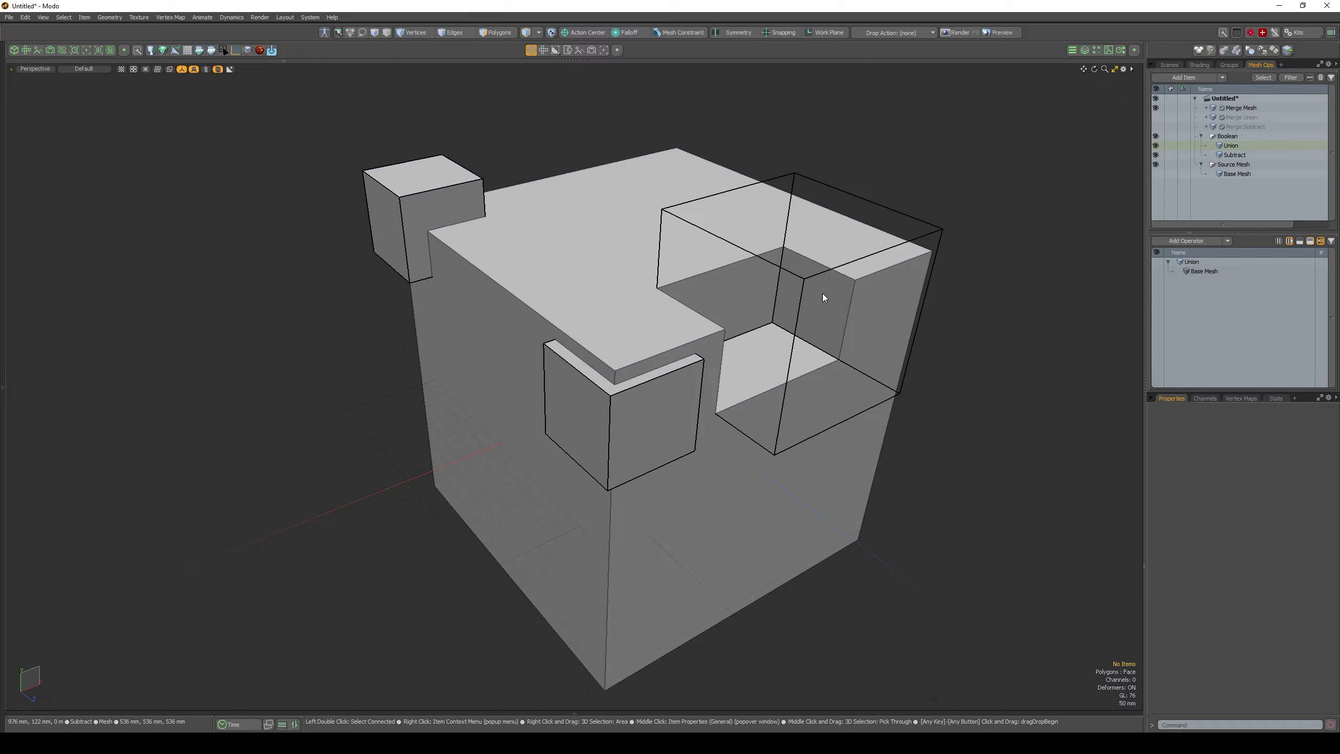
- Extend the Subtract cube past the base cube by moving its end polygon about 596 mm along X
{"action": "left_click", "coordinate": [821, 294]}
{"action": "key", "text": "3"}
{"action": "double_click", "coordinate": [787, 294]}
{"action": "left_click_drag", "start_coordinate": [782, 291], "coordinate": [676, 329], "text": "alt"}
{"action": "left_click", "coordinate": [595, 310]}
{"action": "key", "text": "w"}
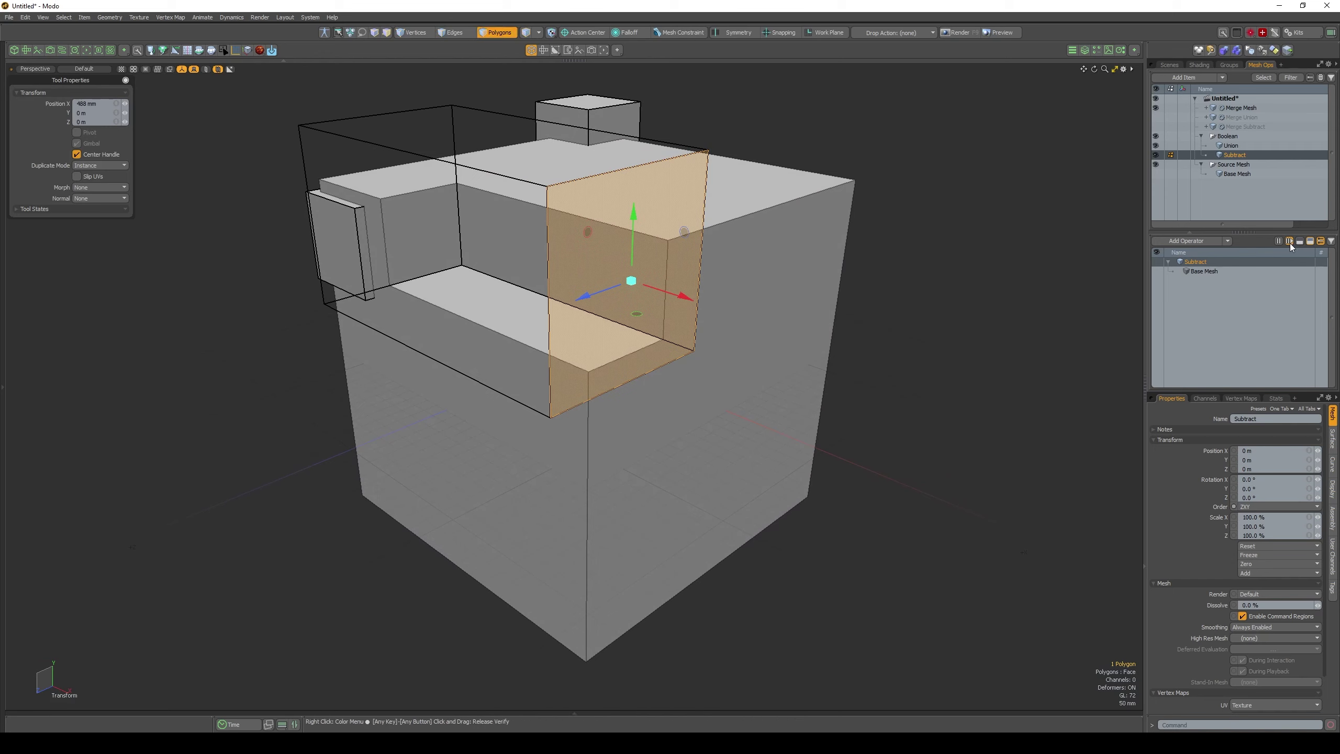
{"action": "left_click_drag", "start_coordinate": [670, 293], "coordinate": [727, 315]}
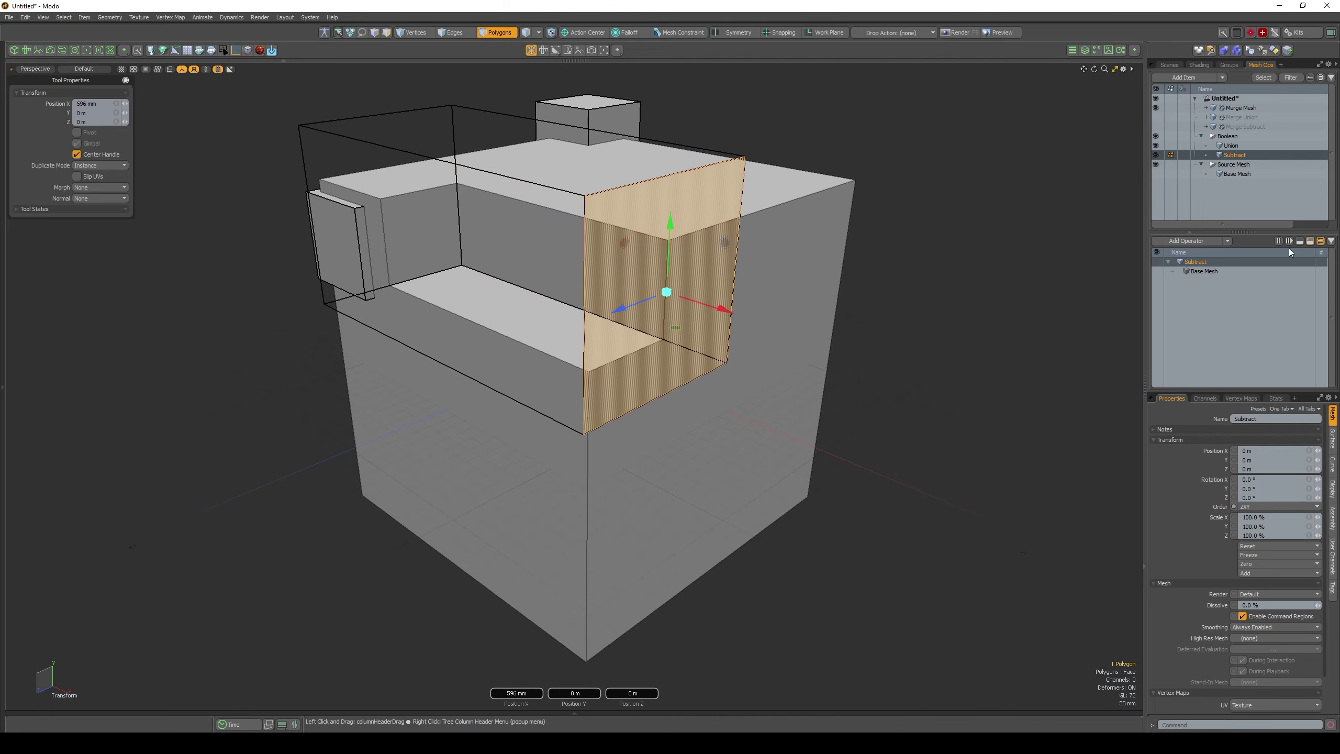
- Round the Subtract box's lower inner edge with an Edge Bevel
{"action": "left_click_drag", "start_coordinate": [622, 317], "coordinate": [444, 259], "text": "alt"}
{"action": "key", "text": "space"}
{"action": "key", "text": "2"}
{"action": "left_click", "coordinate": [501, 259]}
{"action": "key", "text": "b"}
- Duplicate the rounded Subtract box and place the copy on the base cube's opposite side, rotated with its rounded edge inward
{"action": "key", "text": "space"}
{"action": "key", "text": "3"}
{"action": "double_click", "coordinate": [444, 259]}
{"action": "key", "text": "w"}
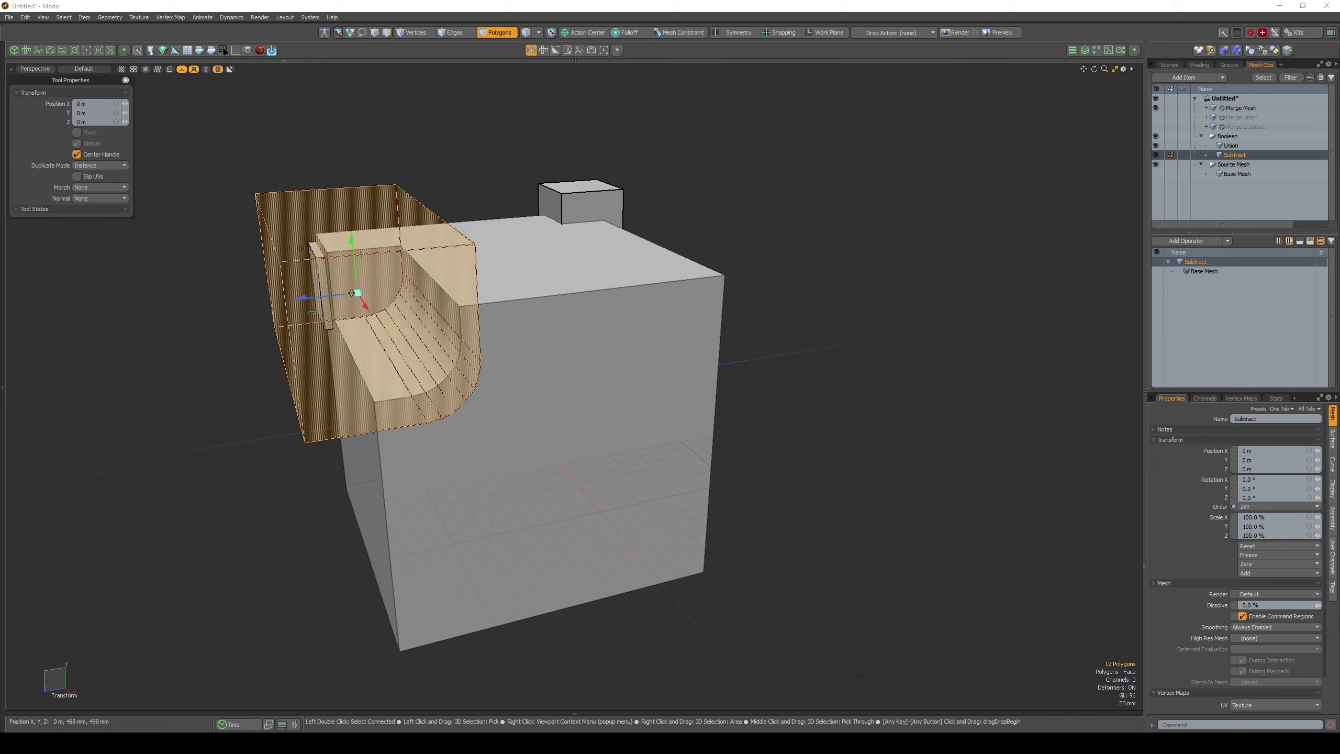
{"action": "left_click_drag", "start_coordinate": [330, 300], "coordinate": [604, 228], "text": "ctrl+shift"}
{"action": "key", "text": "e"}
- Create a 24-sided cylinder of 240 mm radius along X in the Subtract mesh and move it into the base cube's face
{"action": "left_click_drag", "start_coordinate": [604, 227], "coordinate": [547, 263], "text": "alt"}
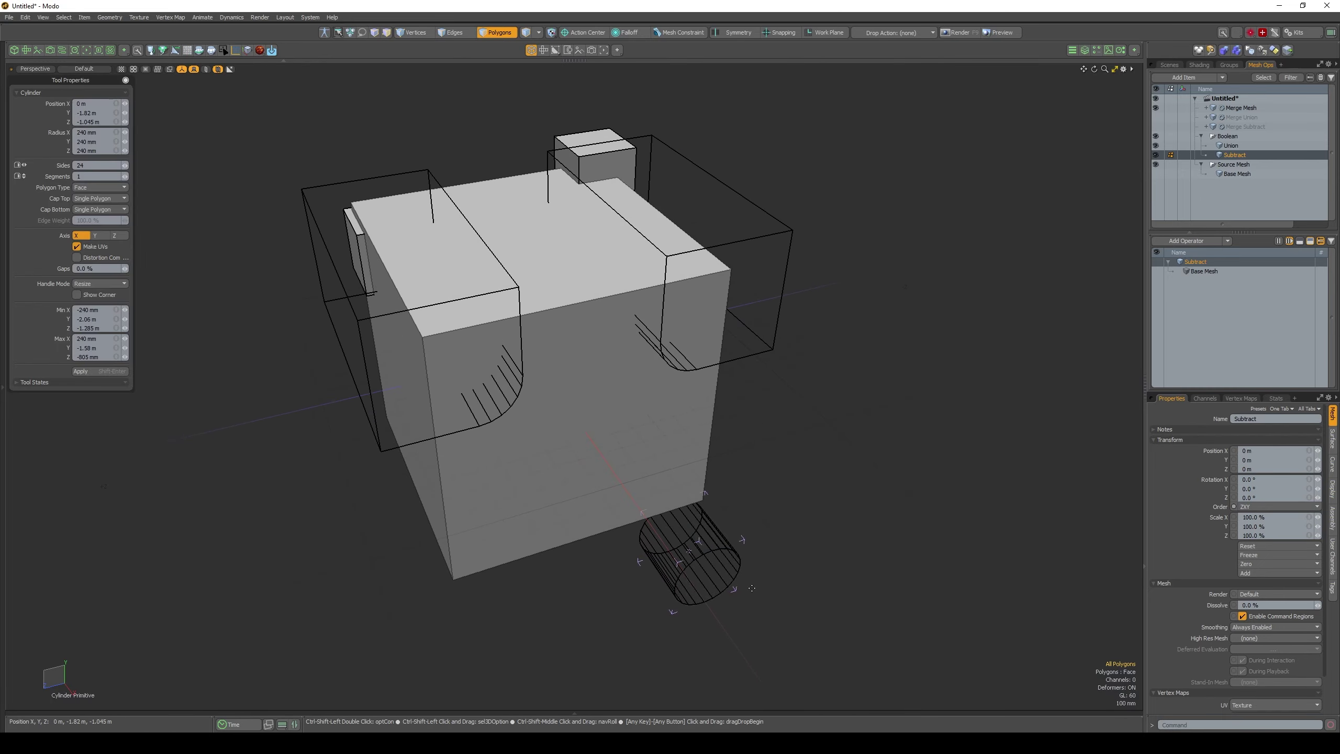
{"action": "left_click", "coordinate": [670, 567]}
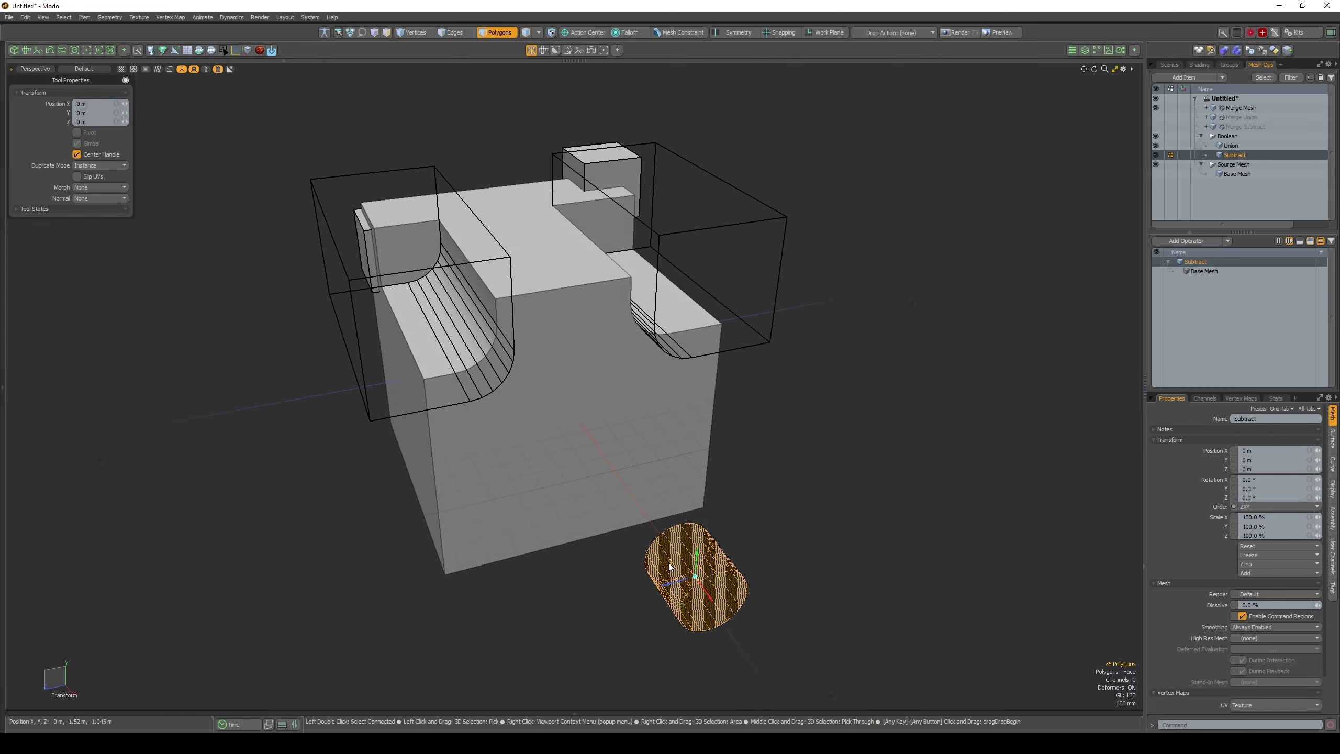
{"action": "left_click_drag", "start_coordinate": [611, 450], "coordinate": [618, 460]}
{"action": "left_click_drag", "start_coordinate": [607, 449], "coordinate": [571, 441], "text": "alt"}
{"action": "mouse_move", "coordinate": [530, 432]}
{"action": "left_mouse_down"}
{"action": "mouse_move", "coordinate": [515, 433]}
{"action": "mouse_move", "coordinate": [534, 417]}
{"action": "left_mouse_up"}
- Bevel the Subtract cylinder's rim edges with a 73.5 mm inset and a round level of 3
{"action": "key", "text": "2"}
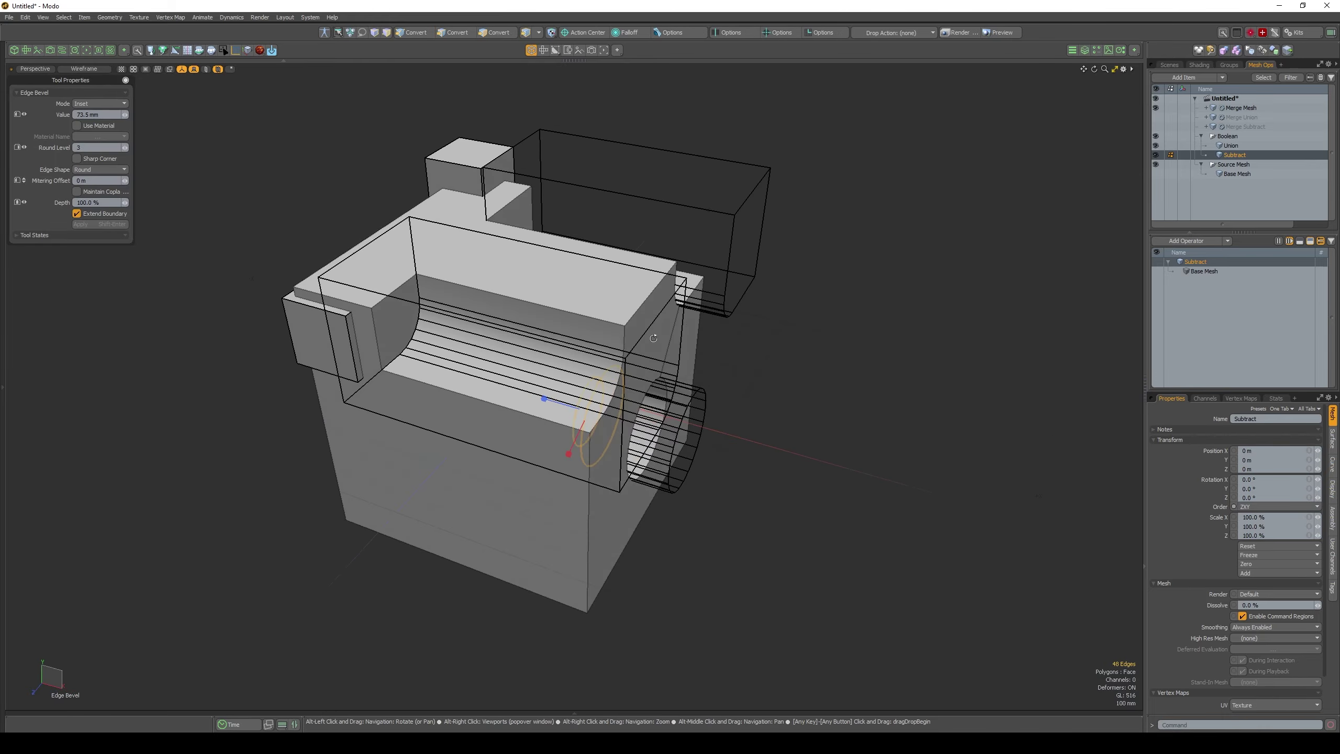
{"action": "left_click_drag", "start_coordinate": [686, 322], "coordinate": [704, 310], "text": "alt"}
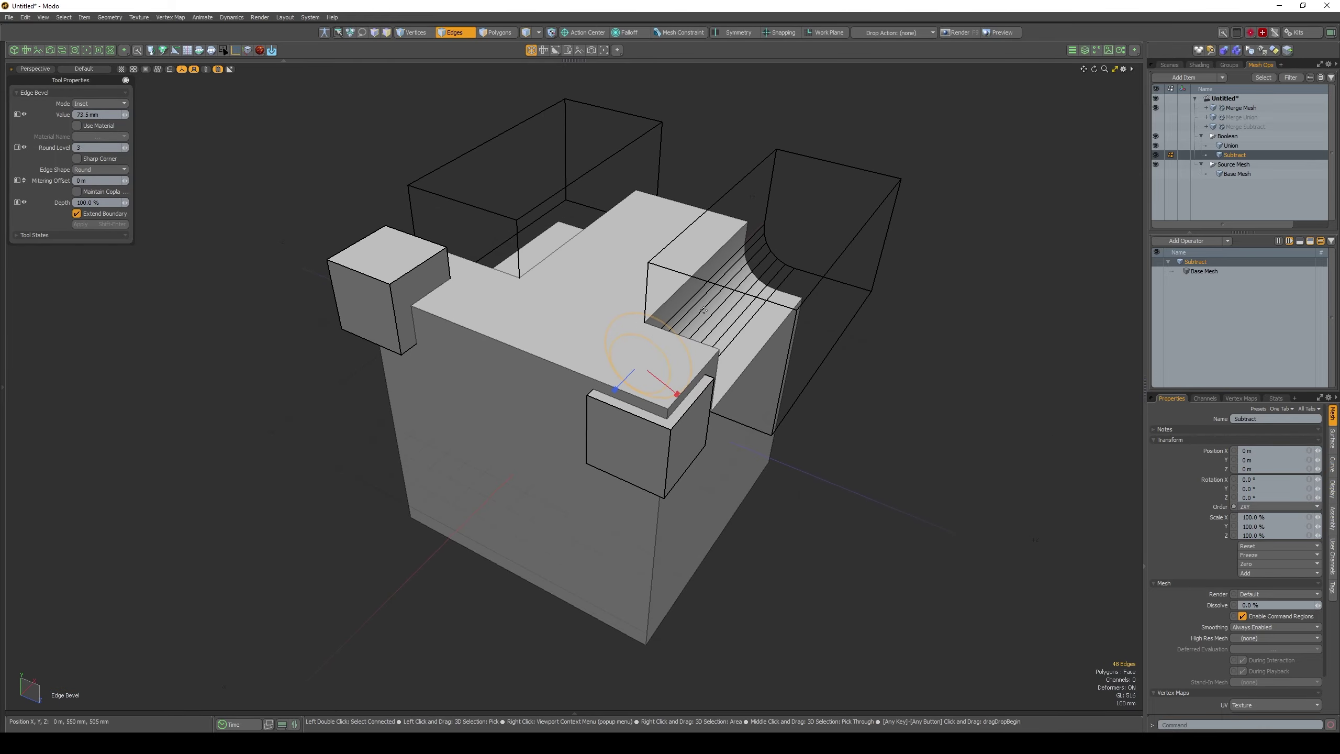
- Copy and paste the cube protruding from the base cube's upper corner, and move the duplicate
{"action": "key", "text": "3"}
{"action": "double_click", "coordinate": [391, 294]}
{"action": "key", "text": "ctrl+c"}
{"action": "key", "text": "ctrl+v"}
{"action": "key", "text": "w"}
{"action": "left_click_drag", "start_coordinate": [412, 279], "coordinate": [465, 259], "text": "alt"}
{"action": "left_click_drag", "start_coordinate": [450, 254], "coordinate": [550, 362]}
{"action": "left_click_drag", "start_coordinate": [628, 338], "coordinate": [542, 335], "text": "alt"}
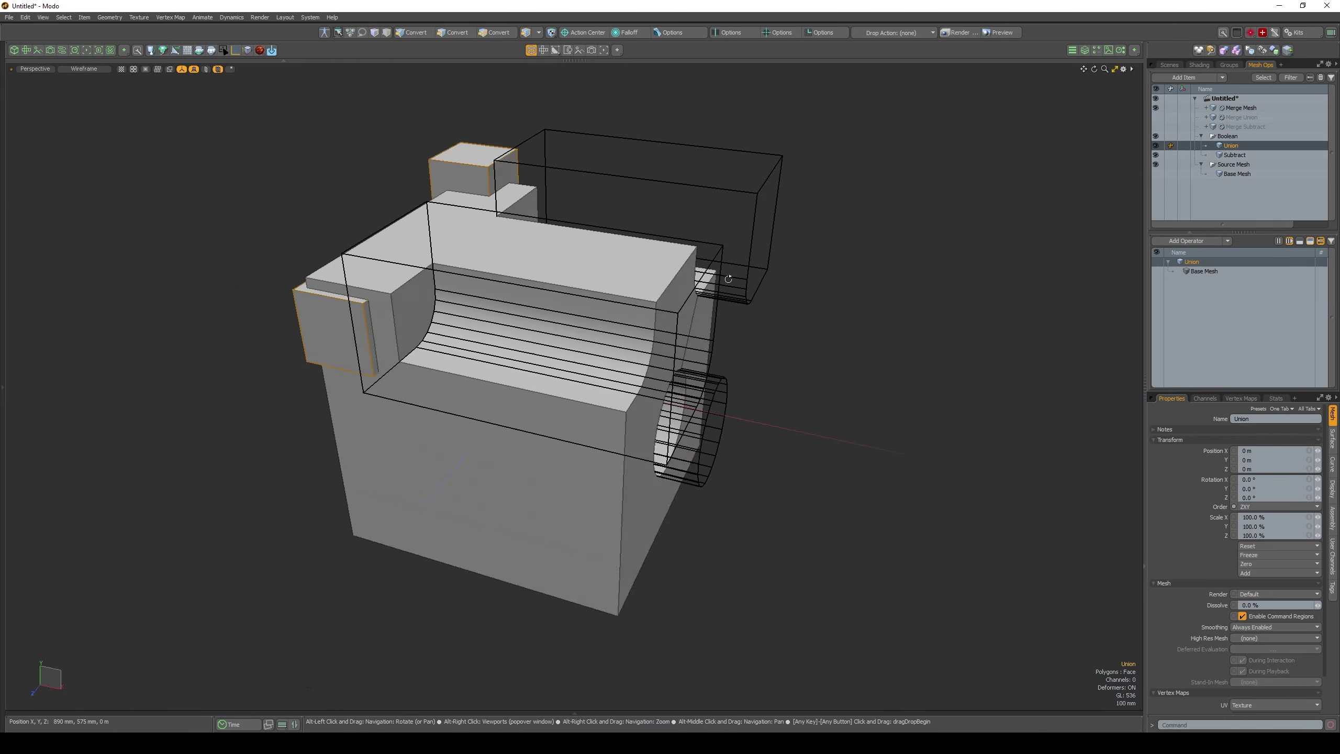
- Draw a small cube in the Subtract mesh beside the base cube
{"action": "left_click_drag", "start_coordinate": [633, 328], "coordinate": [675, 308], "text": "alt"}
{"action": "left_click_drag", "start_coordinate": [737, 499], "coordinate": [786, 444], "text": "ctrl"}
{"action": "key", "text": "space"}
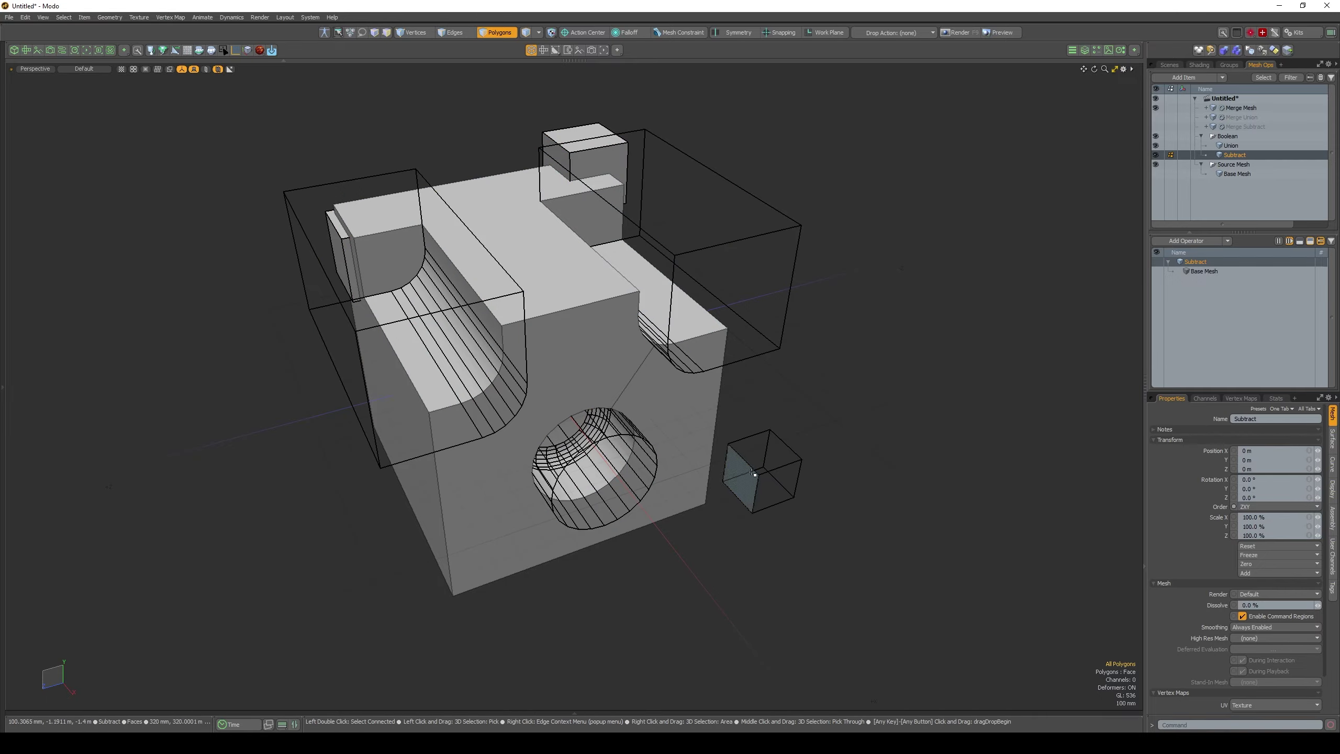
- Move the long rounded Subtract box into the base cube's top face between the two side boxes, adjusting its height and Z position
{"action": "key", "text": "w"}
{"action": "left_click_drag", "start_coordinate": [525, 311], "coordinate": [520, 196]}
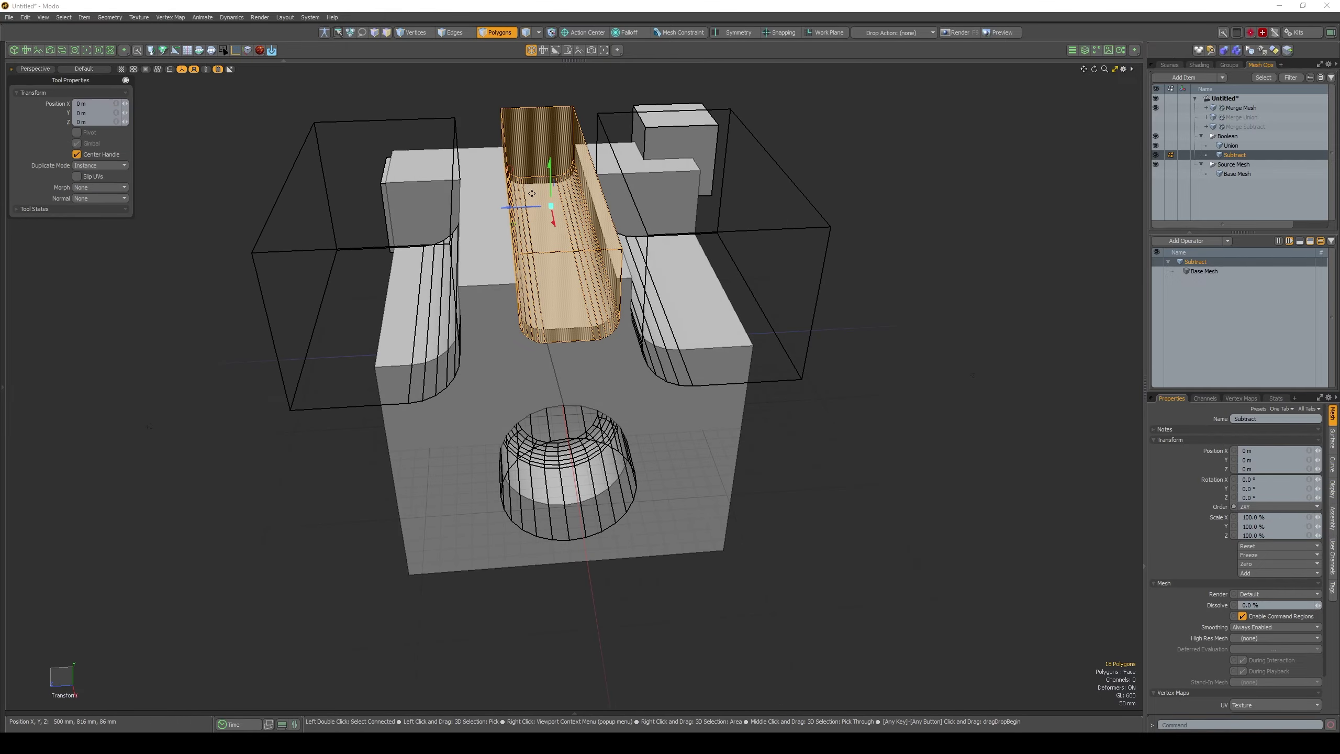
{"action": "left_click_drag", "start_coordinate": [514, 207], "coordinate": [494, 209]}
- Scale the crosswise rounded Subtract box to 12% in Z and offset a short copy by -834 mm in X
{"action": "left_click_drag", "start_coordinate": [495, 211], "coordinate": [674, 305], "text": "alt"}
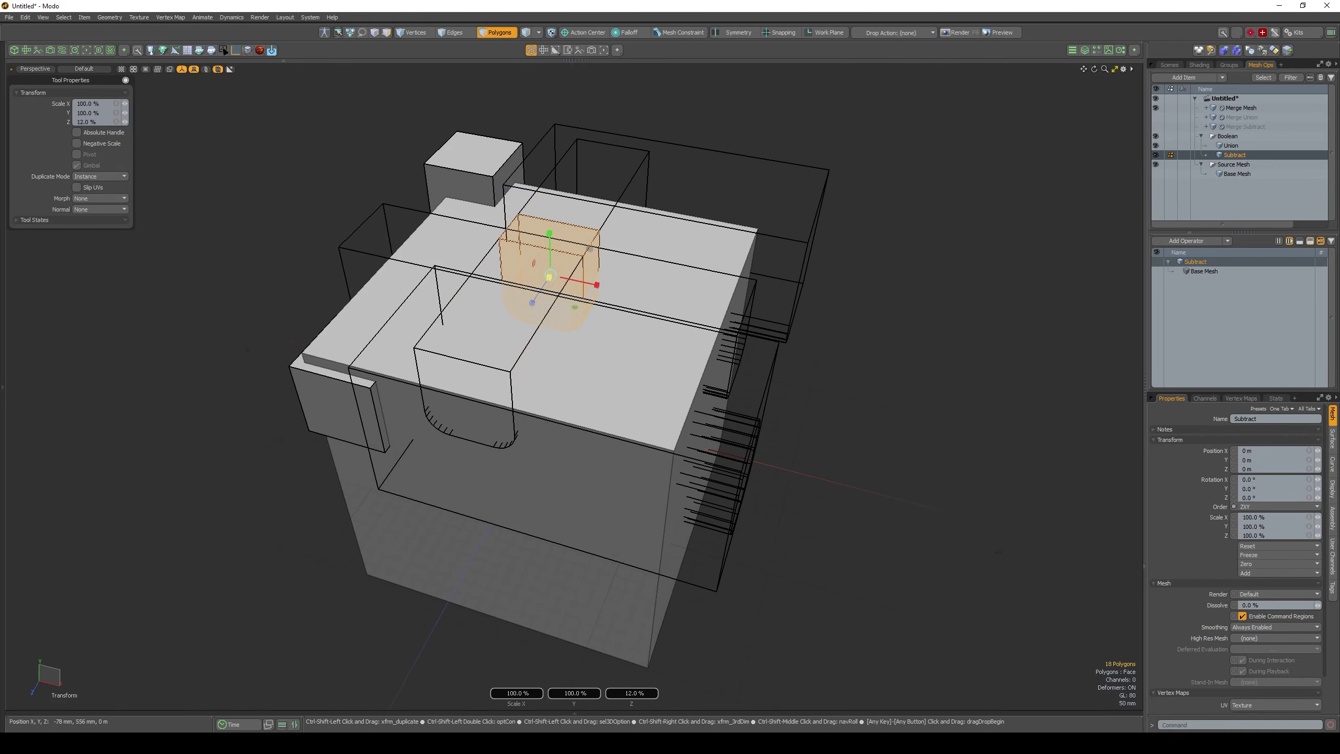
{"action": "left_click_drag", "start_coordinate": [659, 300], "coordinate": [680, 309], "text": "alt"}
{"action": "left_click_drag", "start_coordinate": [676, 303], "coordinate": [697, 305]}
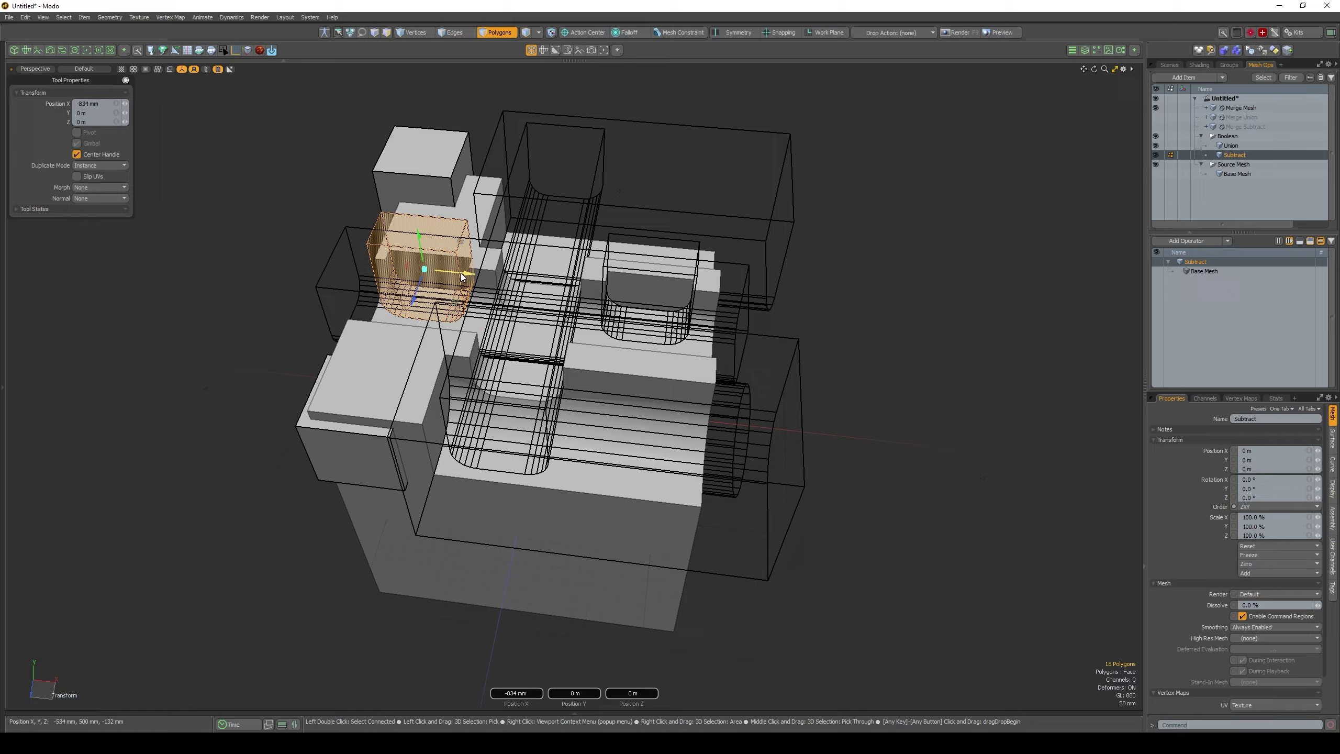
- Drop the transform tool and deselect all items to examine the boolean result without the source wireframes
{"action": "left_click_drag", "start_coordinate": [463, 277], "coordinate": [428, 271], "text": "alt"}
{"action": "key", "text": "space"}
{"action": "key", "text": "5"}
{"action": "left_click", "coordinate": [822, 307]}
{"action": "left_click_drag", "start_coordinate": [822, 306], "coordinate": [653, 299], "text": "alt"}
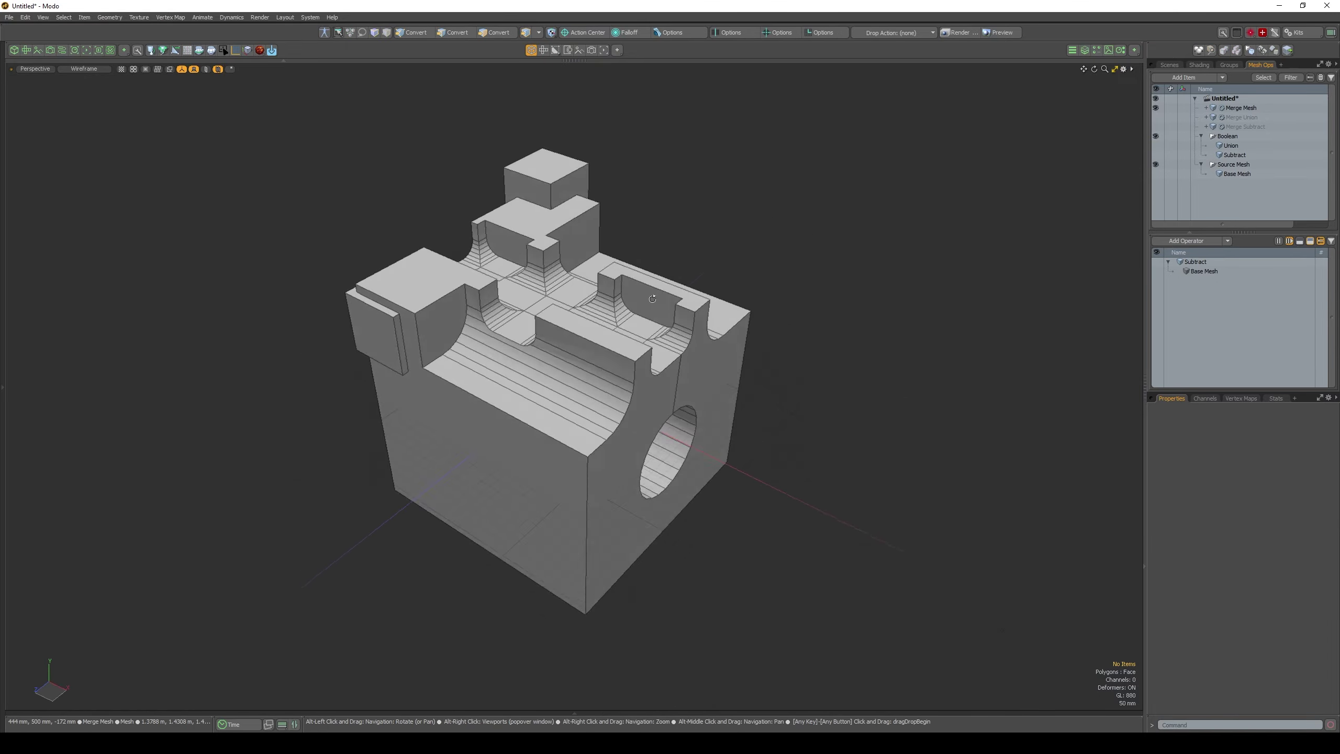